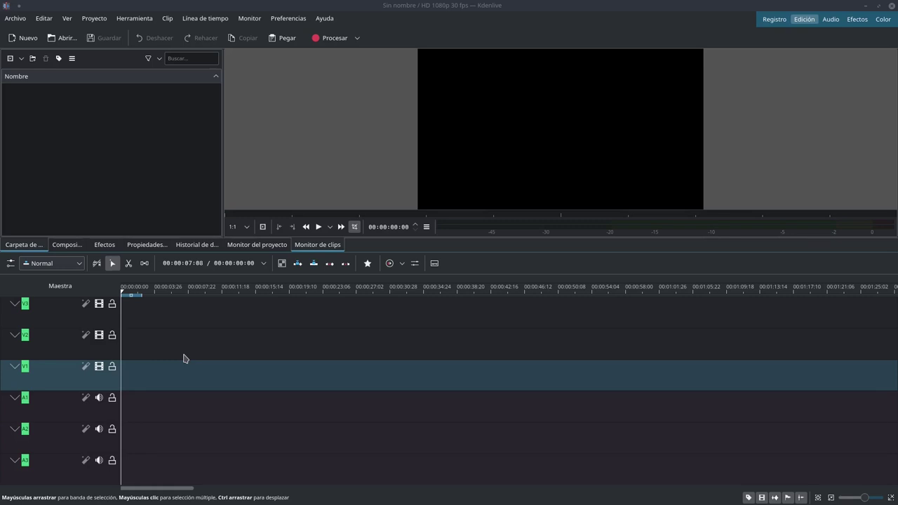
# Import intro2021.ogg, Galaxy - 17771.mp4, Galaxy - 17246.mp4 and g4352.png from the Intro21 folder into the project bin, and show the project monitor
pyautogui.hotkey('alt', 'Tab')
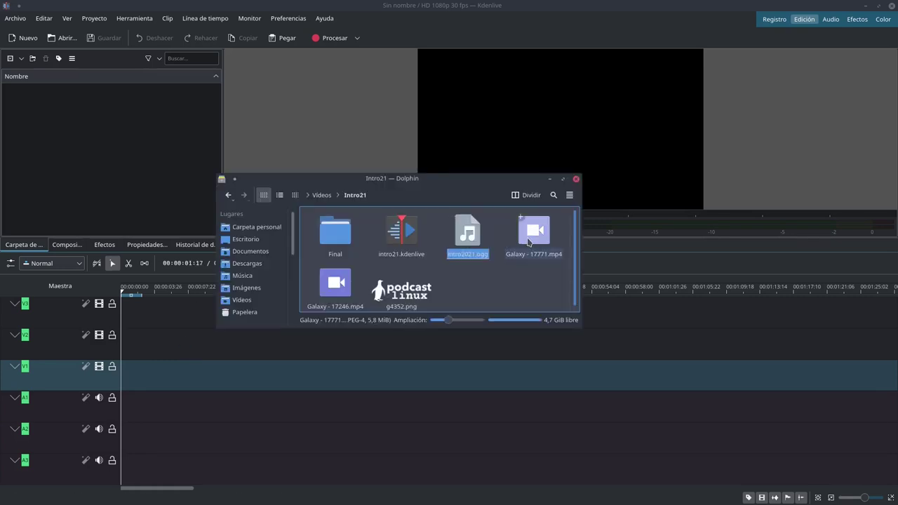
pyautogui.keyDown('ctrl'); pyautogui.click(533, 231); pyautogui.keyUp('ctrl')
pyautogui.keyDown('ctrl'); pyautogui.click(336, 283); pyautogui.keyUp('ctrl')
pyautogui.keyDown('ctrl'); pyautogui.click(414, 293); pyautogui.keyUp('ctrl')
pyautogui.moveTo(414, 293); pyautogui.dragTo(76, 149)
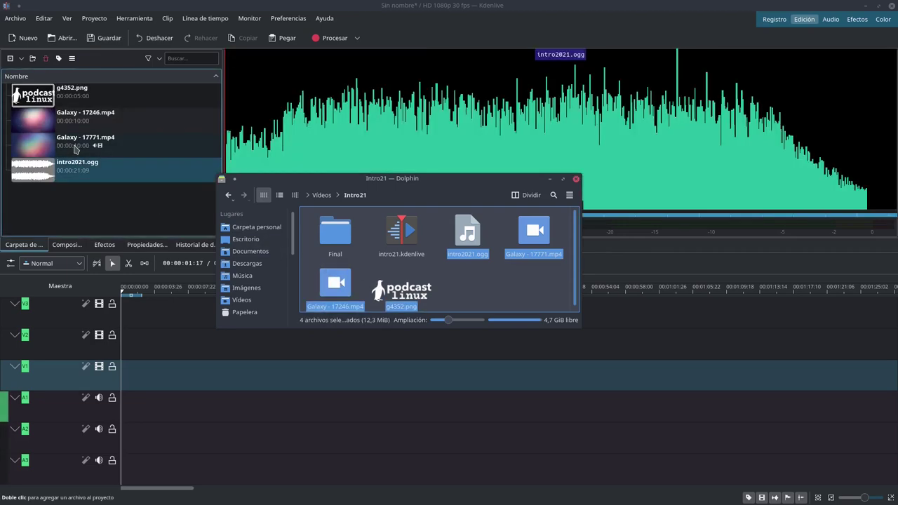
pyautogui.click(577, 179)
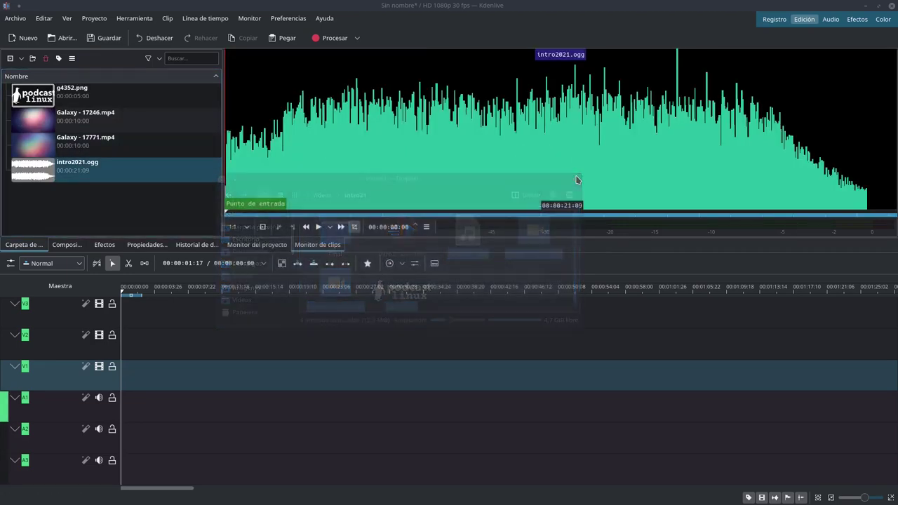
pyautogui.click(277, 246)
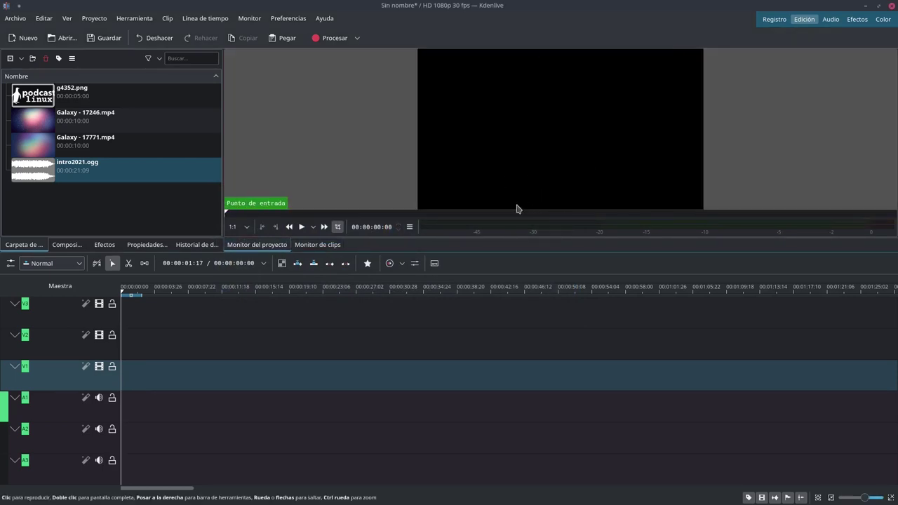
# Place Galaxy - 17246.mp4 at the start of V1 and A1, a video-only copy directly after it on V1, and an audio-only copy on A1
pyautogui.moveTo(32, 119); pyautogui.dragTo(121, 367)
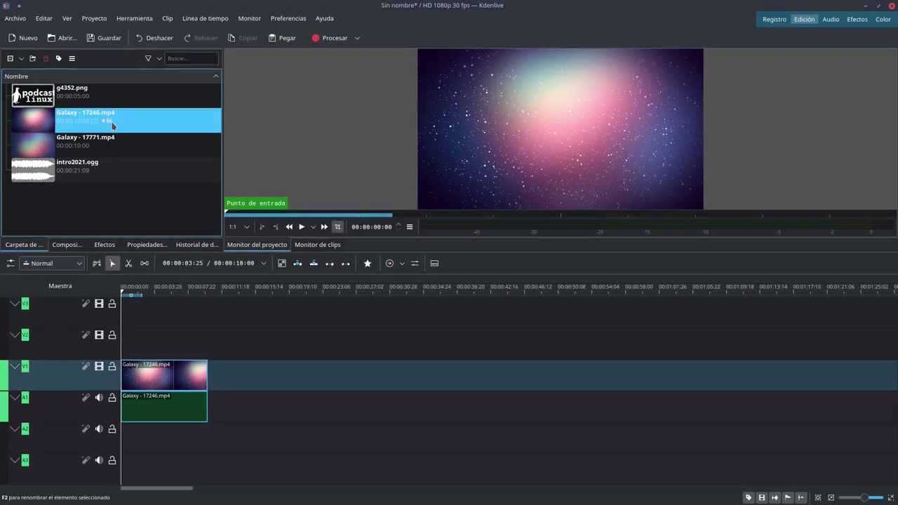
pyautogui.moveTo(110, 125); pyautogui.dragTo(241, 374)
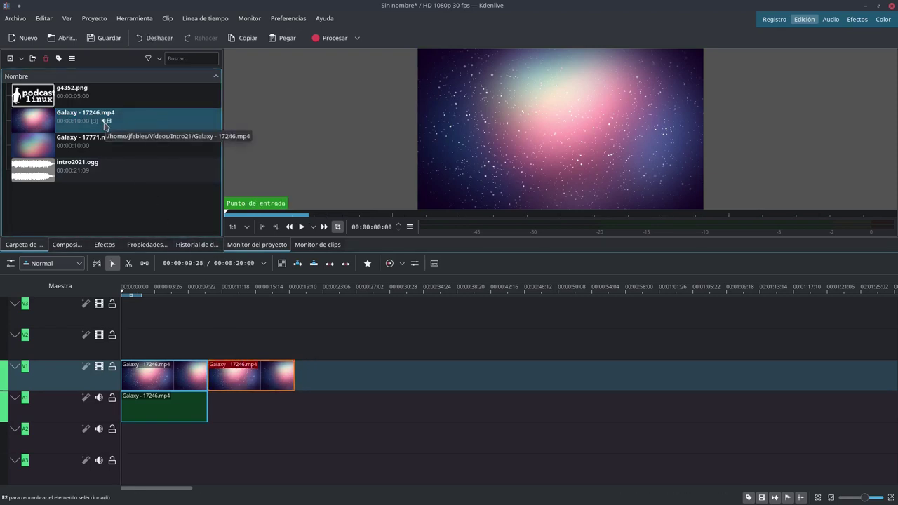
pyautogui.moveTo(103, 124); pyautogui.dragTo(258, 427)
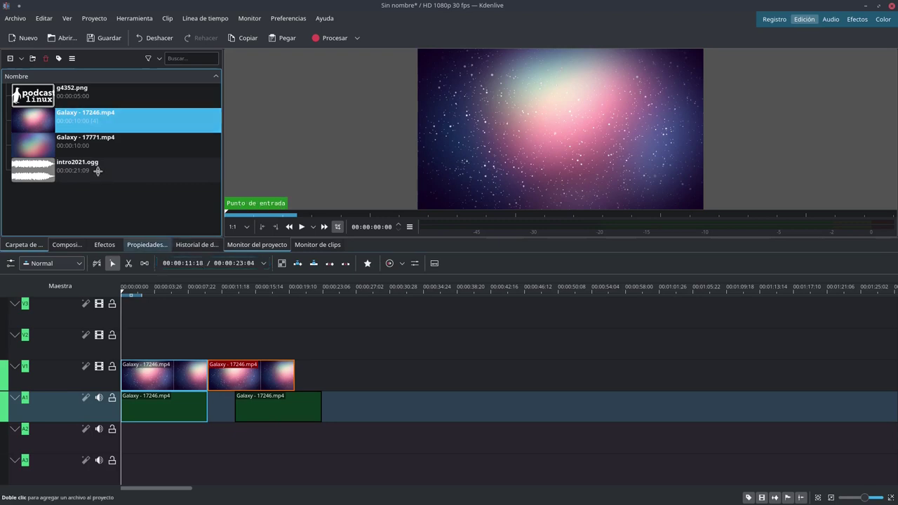
# Add another full copy of Galaxy - 17246.mp4 further along V1 and A1, leaving a gap, and ungroup its video and audio
pyautogui.moveTo(35, 122); pyautogui.dragTo(375, 371)
pyautogui.rightClick(383, 376)
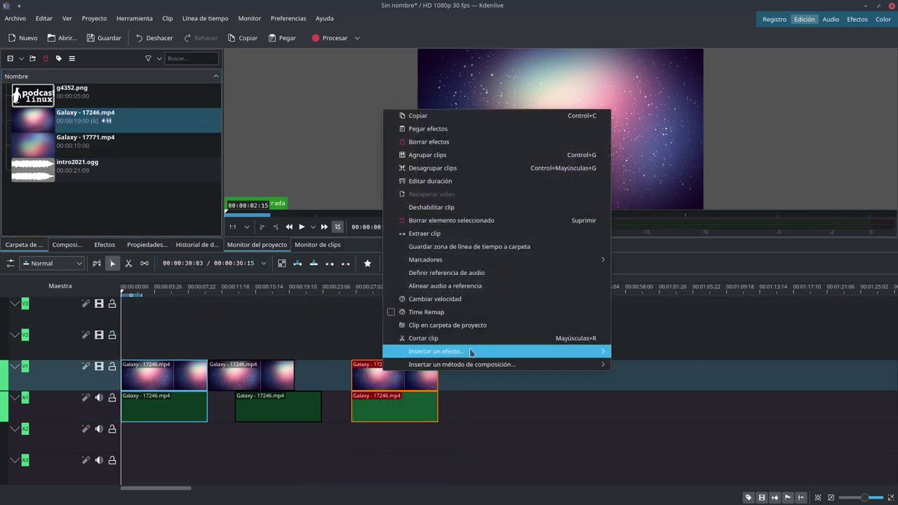
pyautogui.click(449, 171)
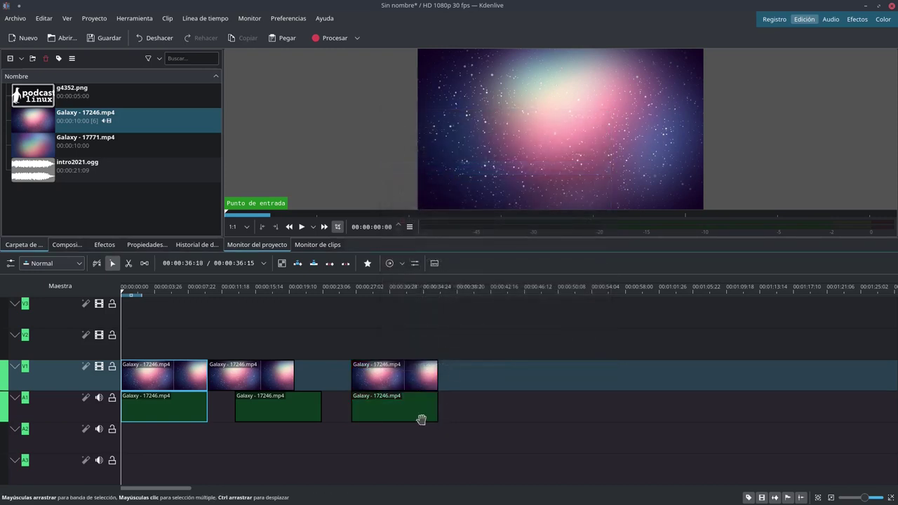
# Move the ungrouped audio part of the last clip further along A1 and delete it
pyautogui.moveTo(420, 419); pyautogui.dragTo(473, 415)
pyautogui.rightClick(475, 416)
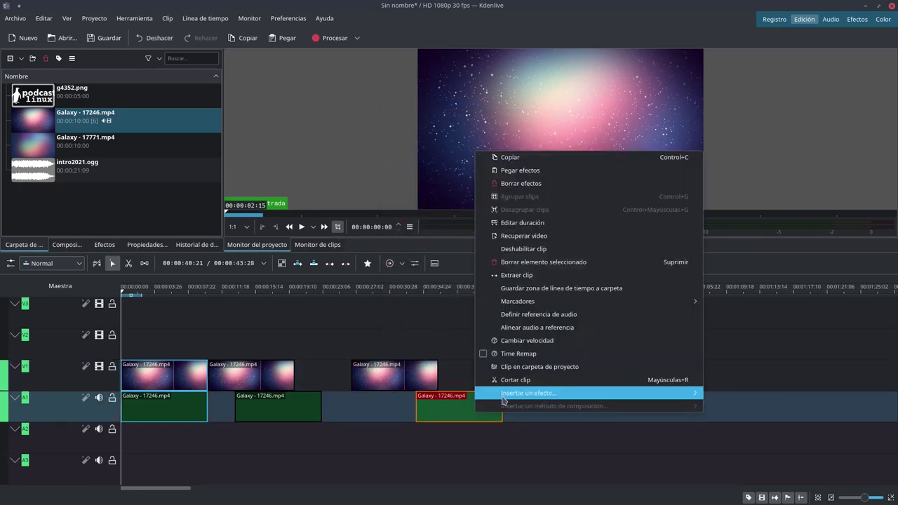
pyautogui.click(535, 262)
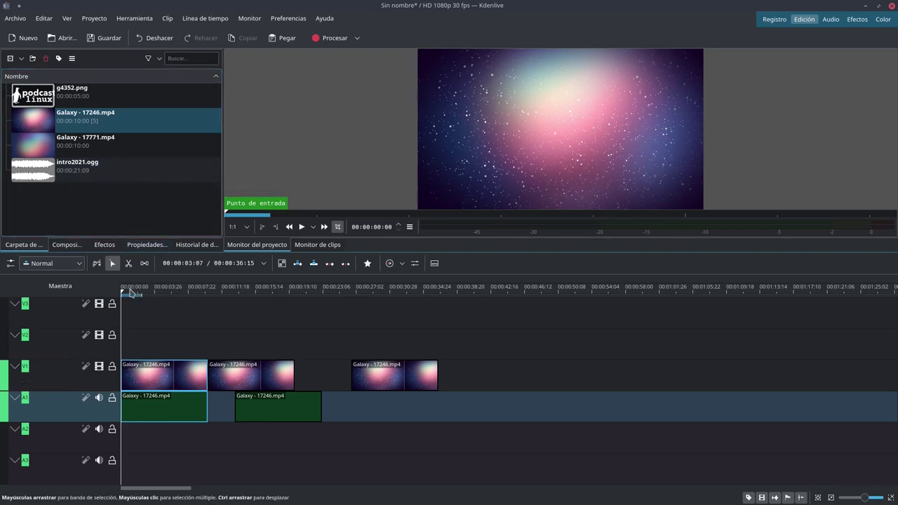
# Scrub through the first timeline clip and play the sequence from near its start, pausing and resuming playback
pyautogui.moveTo(123, 292); pyautogui.dragTo(193, 293)
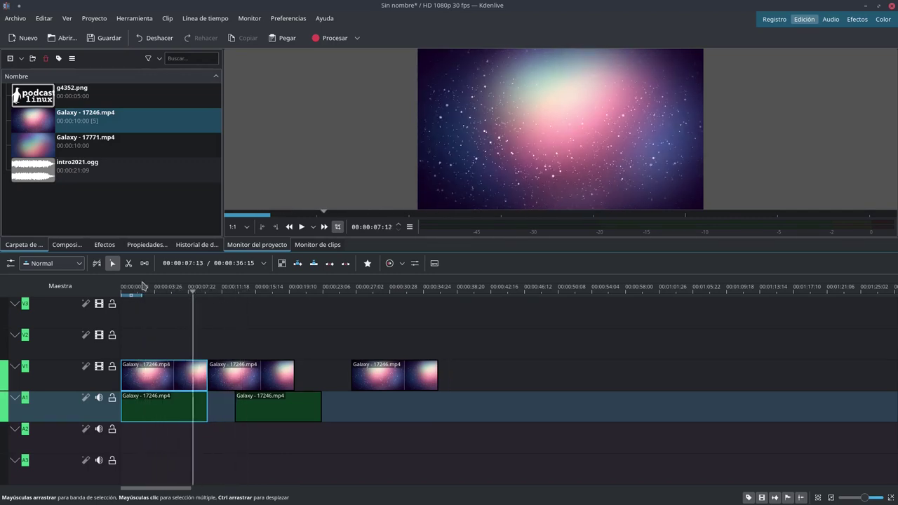
pyautogui.click(142, 288)
pyautogui.press('space')
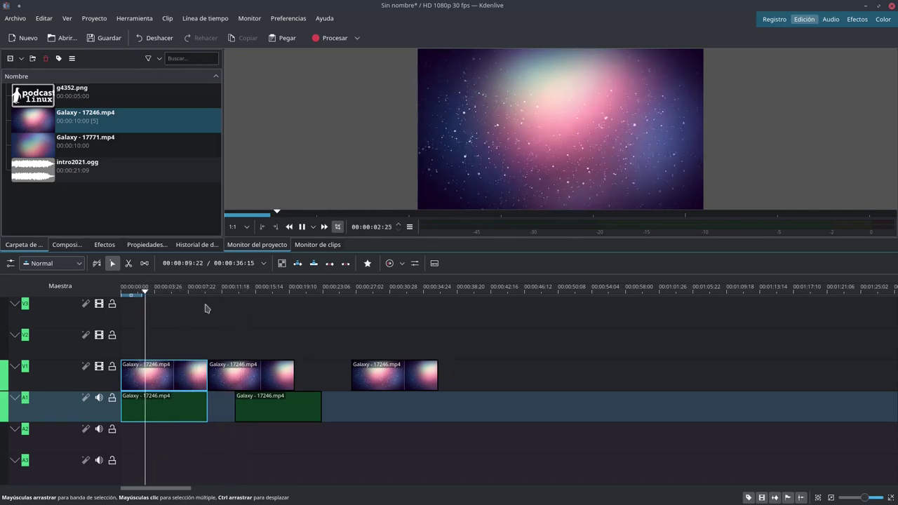
pyautogui.press('space')
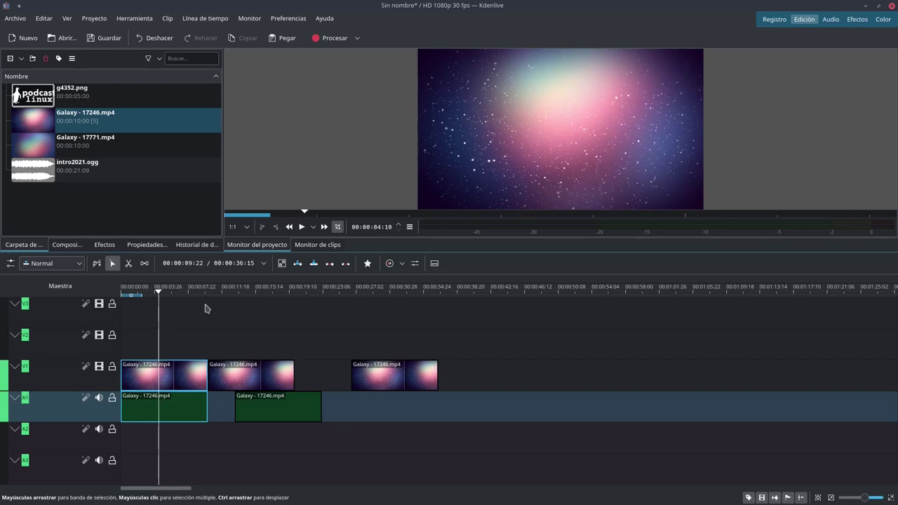
pyautogui.press('space')
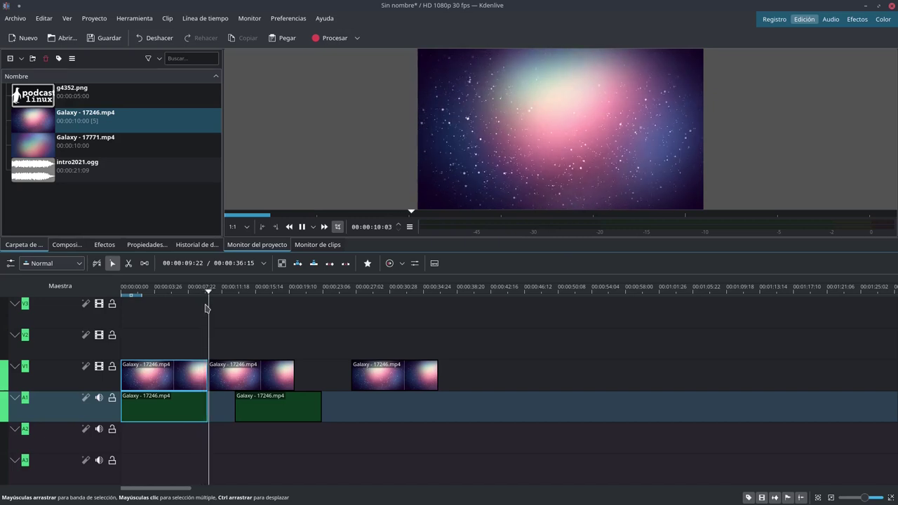
pyautogui.press('space')
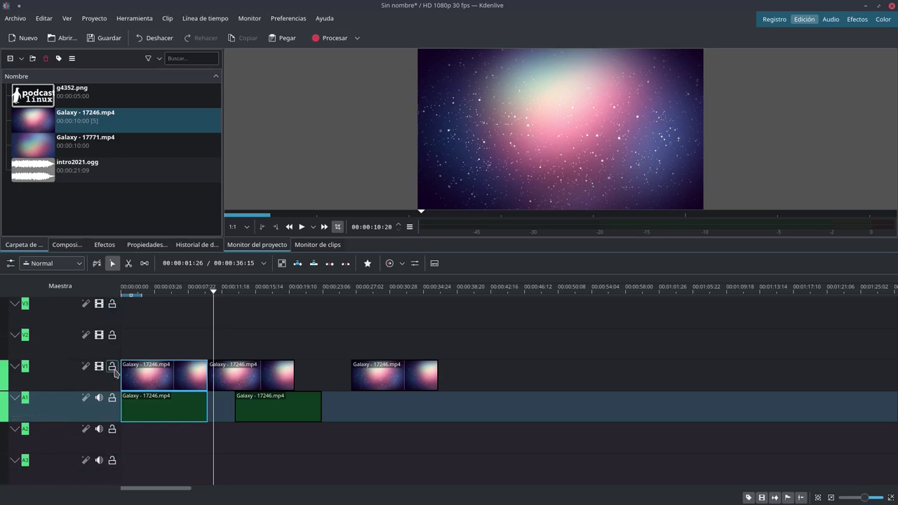
# Move the second V1 clip further along the track to leave a gap after the first clip, and select the first clip
pyautogui.moveTo(240, 375); pyautogui.dragTo(263, 377)
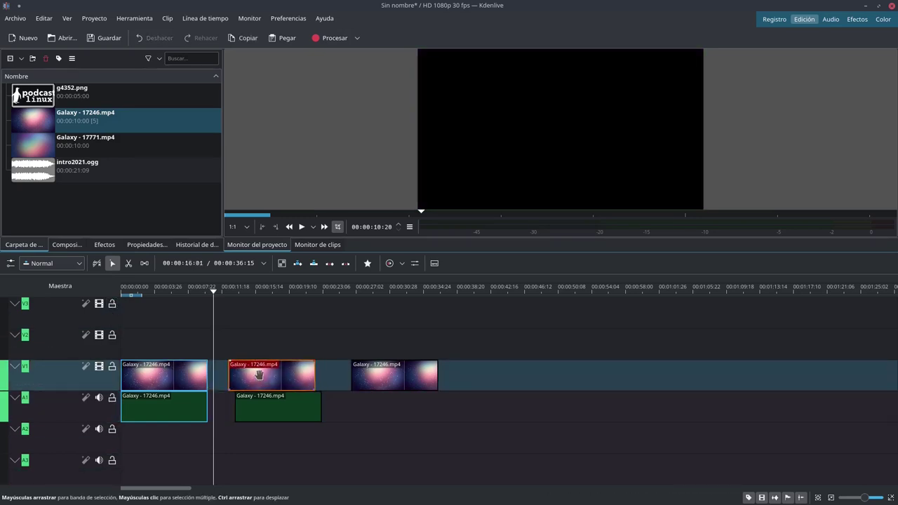
pyautogui.click(186, 374)
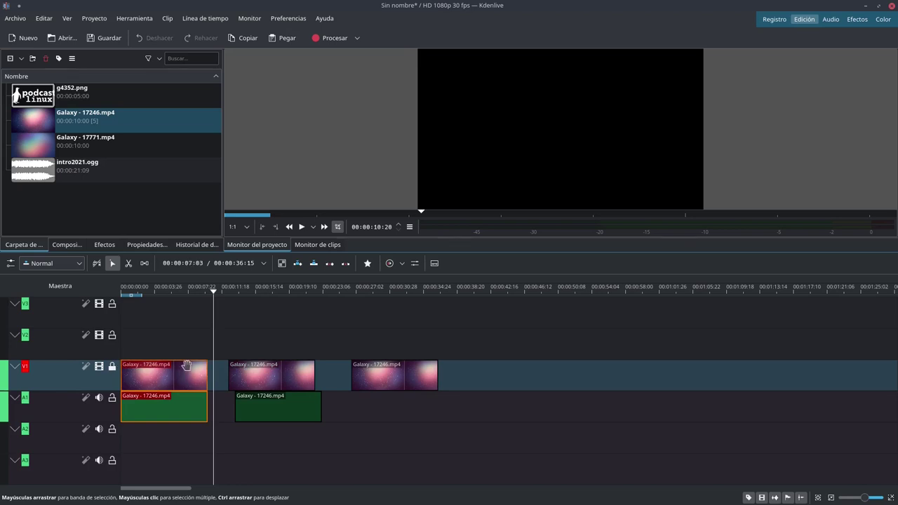
# Lock and unlock track V1, and hide it to check the frame at 5 seconds before showing it again
pyautogui.click(112, 367)
pyautogui.click(112, 369)
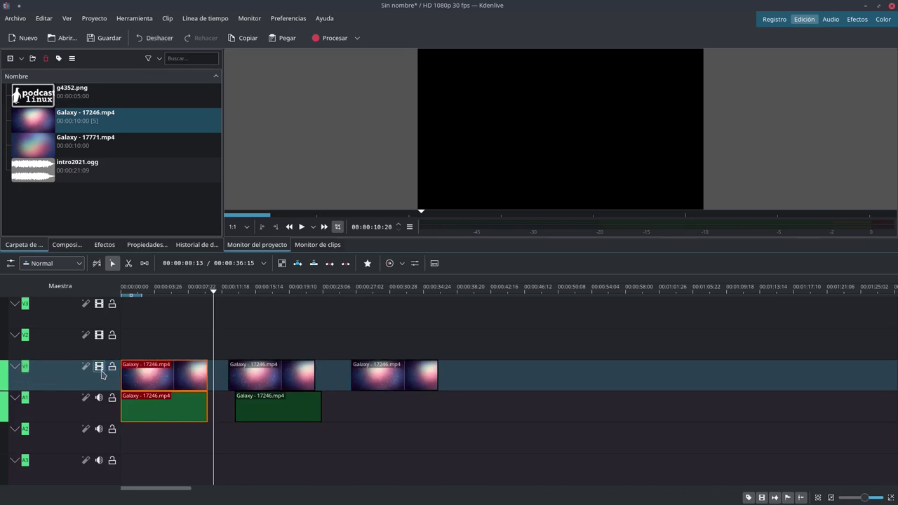
pyautogui.click(99, 369)
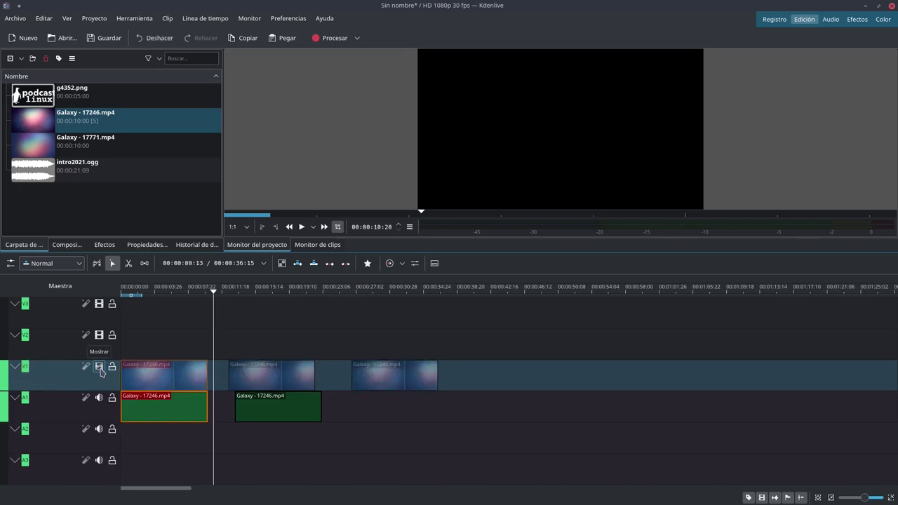
pyautogui.click(165, 289)
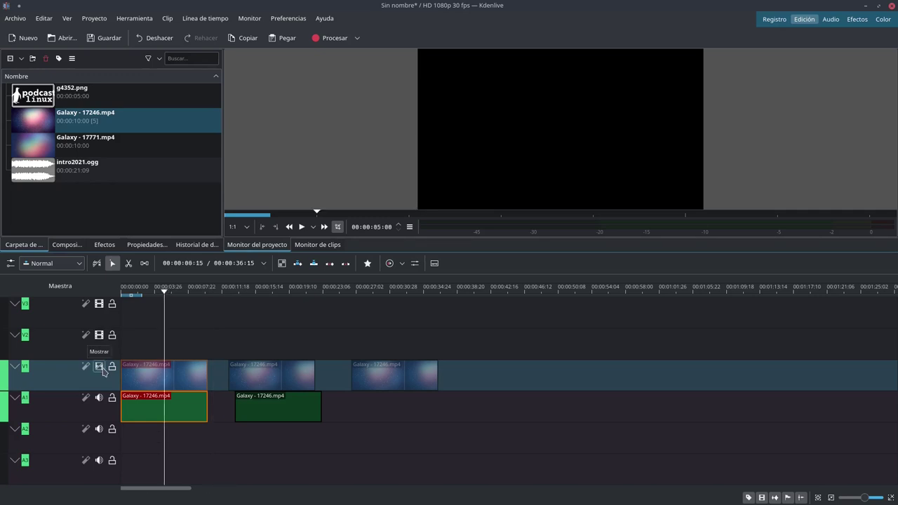
pyautogui.click(99, 366)
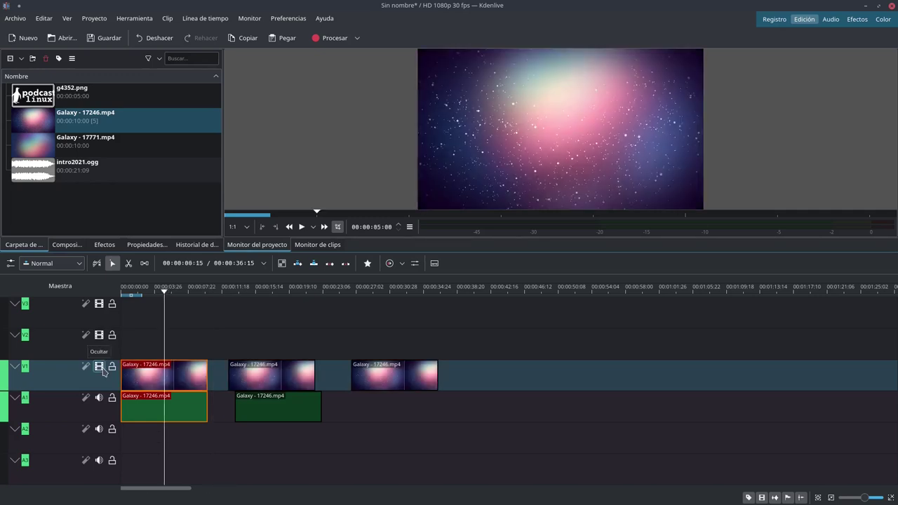
# Mute audio track A1 and unmute it again
pyautogui.click(133, 407)
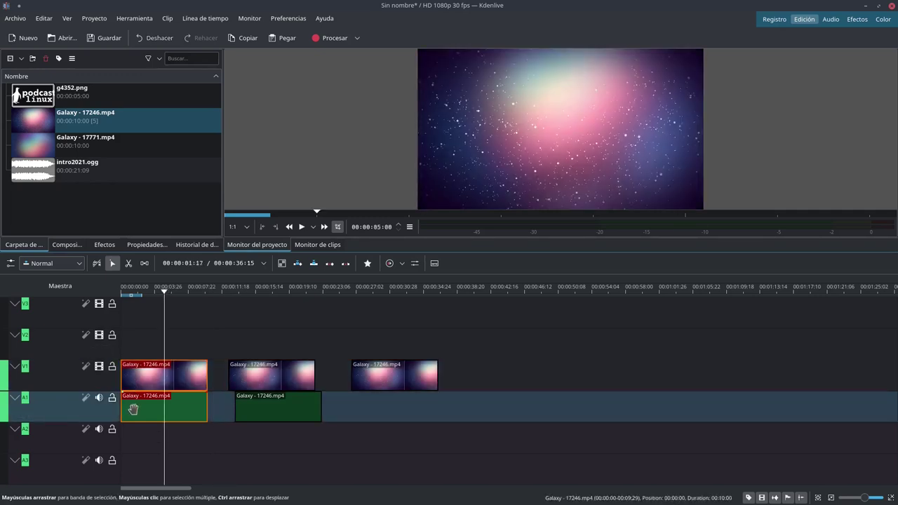
pyautogui.click(99, 399)
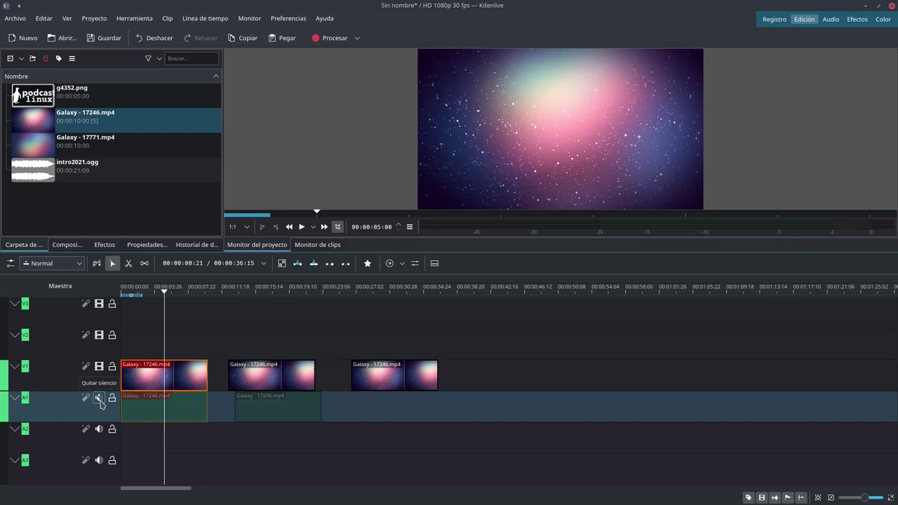
pyautogui.click(99, 399)
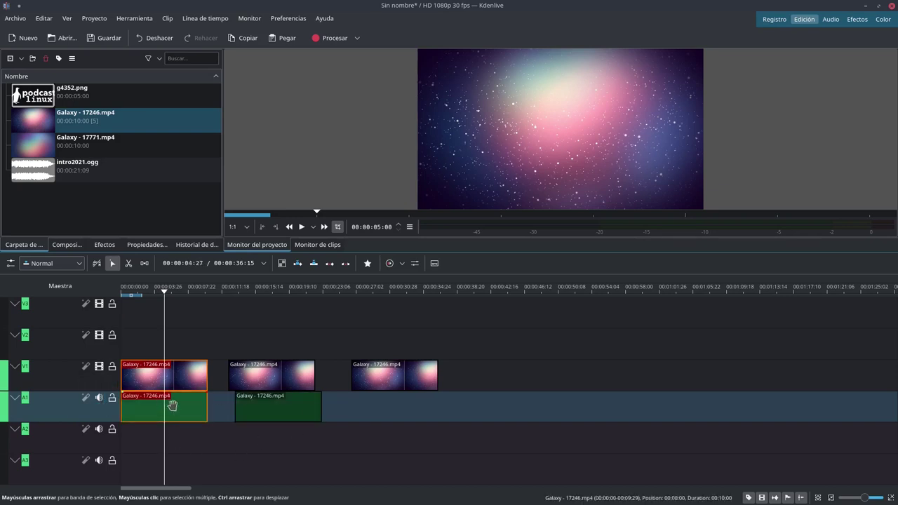
# Collapse tracks V1, A1, A2 and A3 in the timeline
pyautogui.moveTo(80, 354)
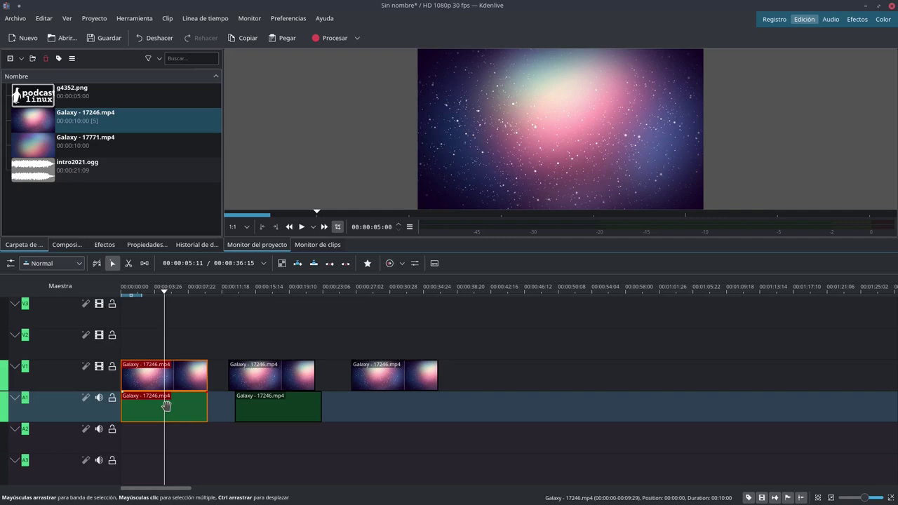
pyautogui.click(12, 366)
pyautogui.click(15, 379)
pyautogui.click(15, 393)
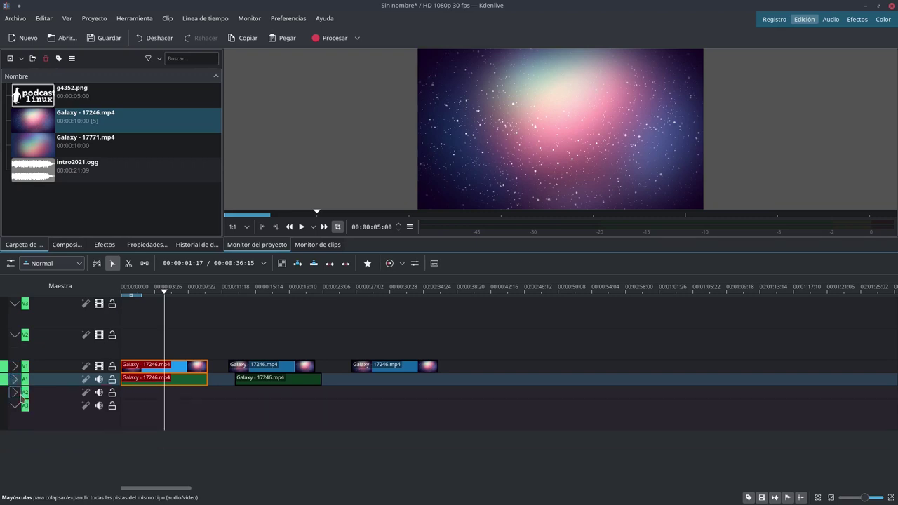
pyautogui.click(15, 405)
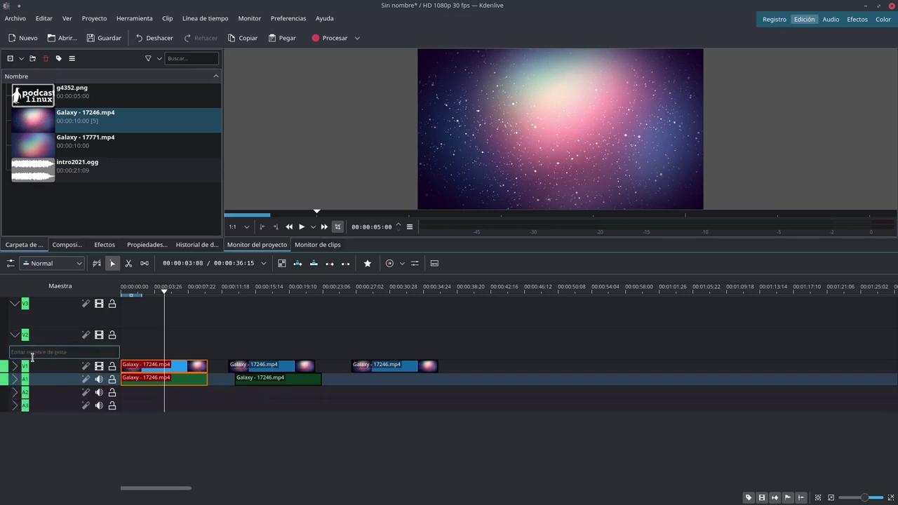
# Expand video track V1, keep V2 expanded, and collapse tracks V3 and A1
pyautogui.click(15, 365)
pyautogui.click(14, 334)
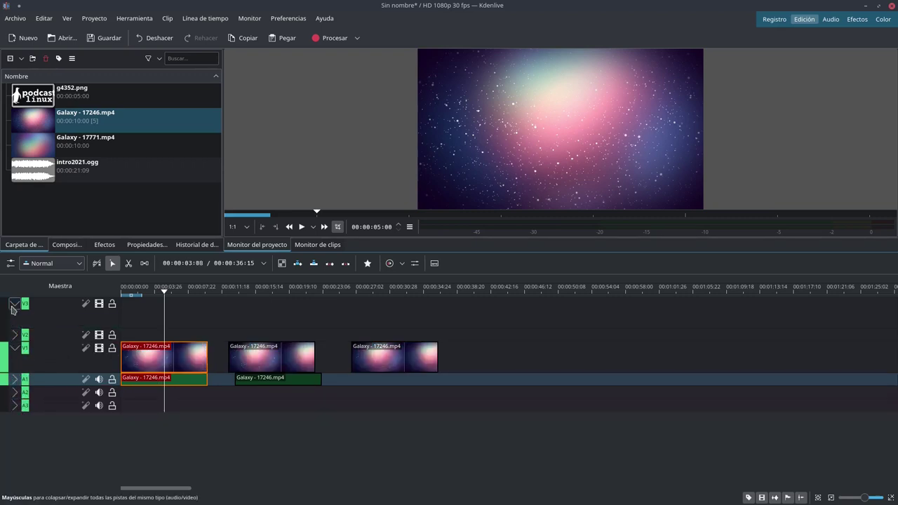
pyautogui.click(14, 306)
pyautogui.click(15, 317)
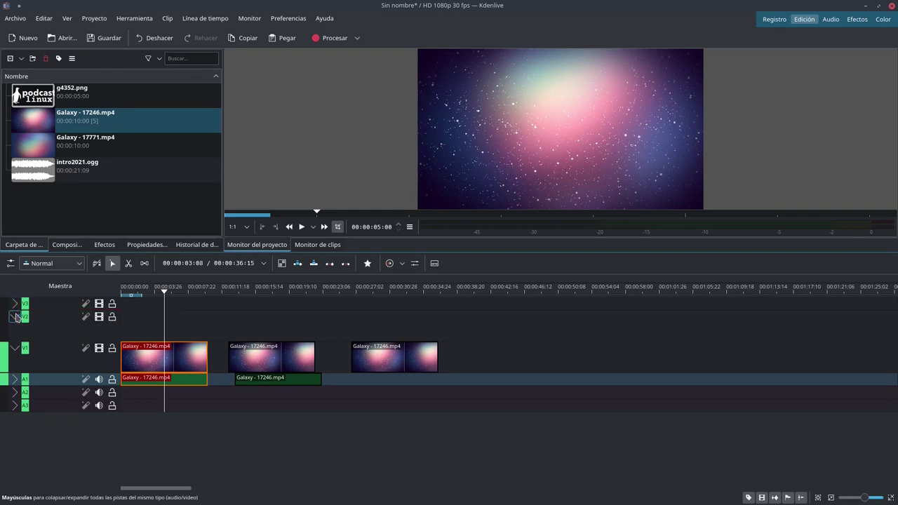
pyautogui.click(16, 317)
pyautogui.click(15, 317)
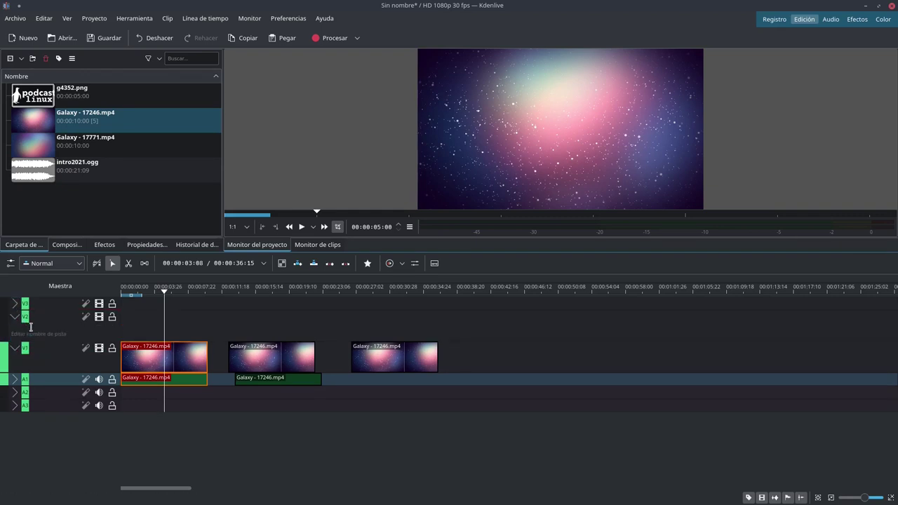
pyautogui.click(27, 332)
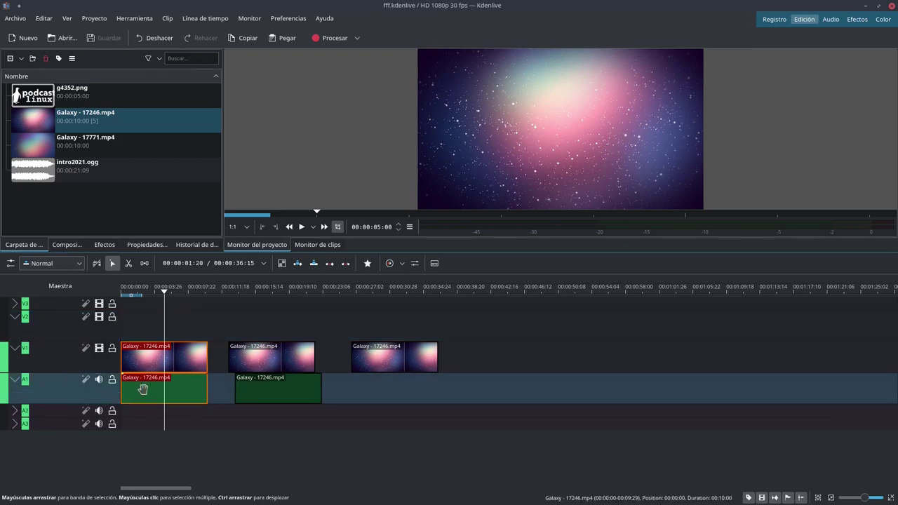
pyautogui.click(15, 380)
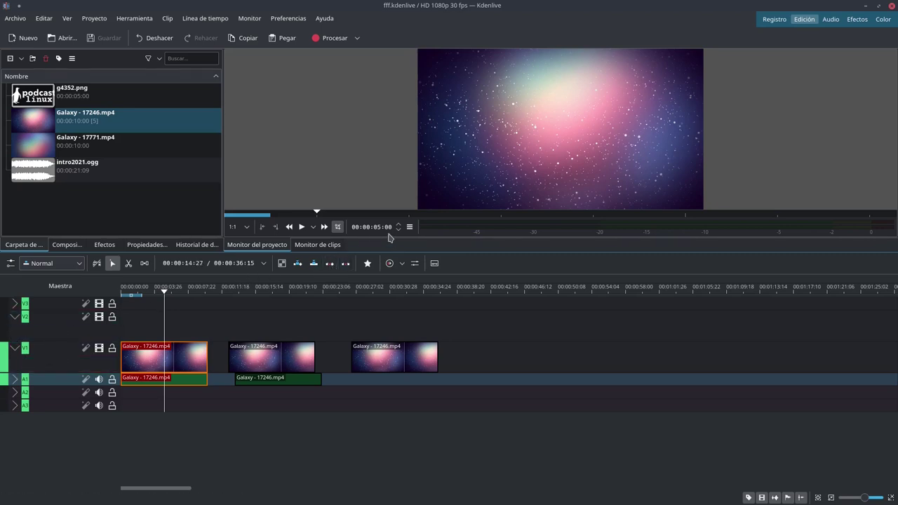
# Enlarge the project monitor by reducing the height of the timeline area, and start playback of the sequence
pyautogui.moveTo(377, 252); pyautogui.dragTo(370, 327)
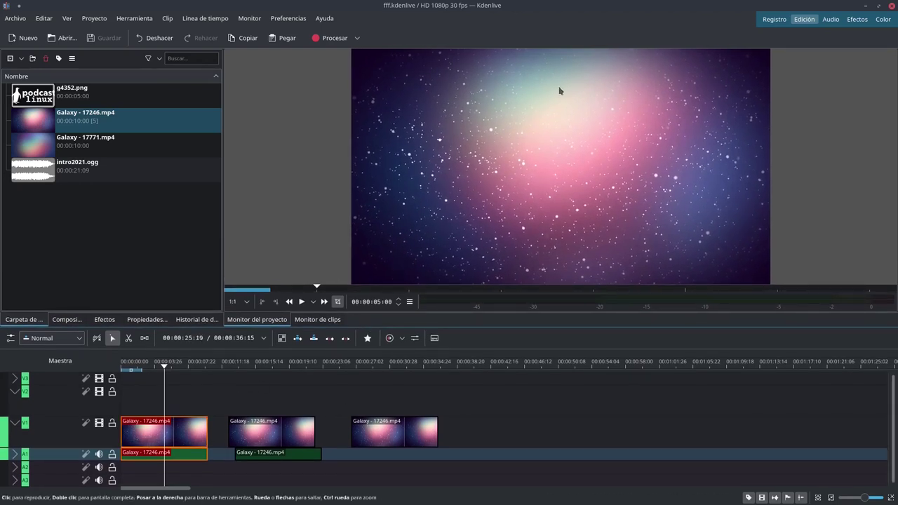
pyautogui.click(463, 154)
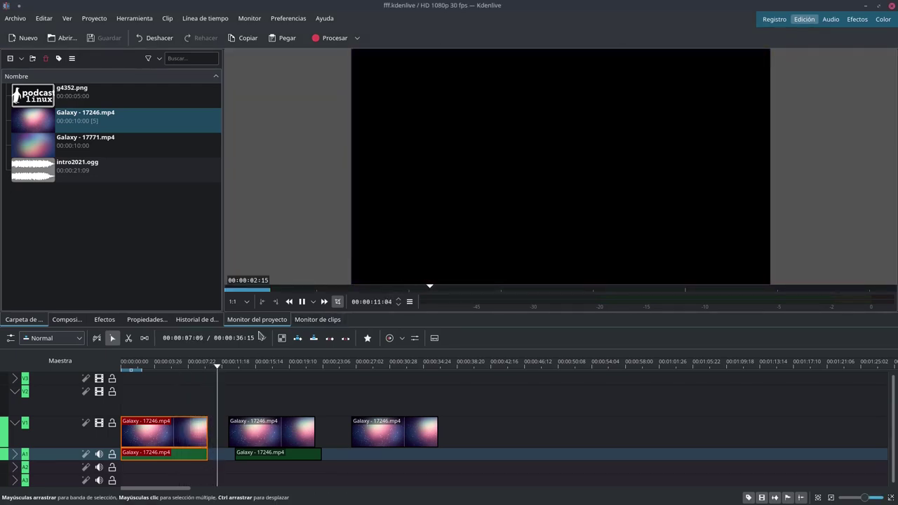
# Toggle playback of the sequence in the project monitor and leave it paused at about 00:00:15
pyautogui.click(468, 158)
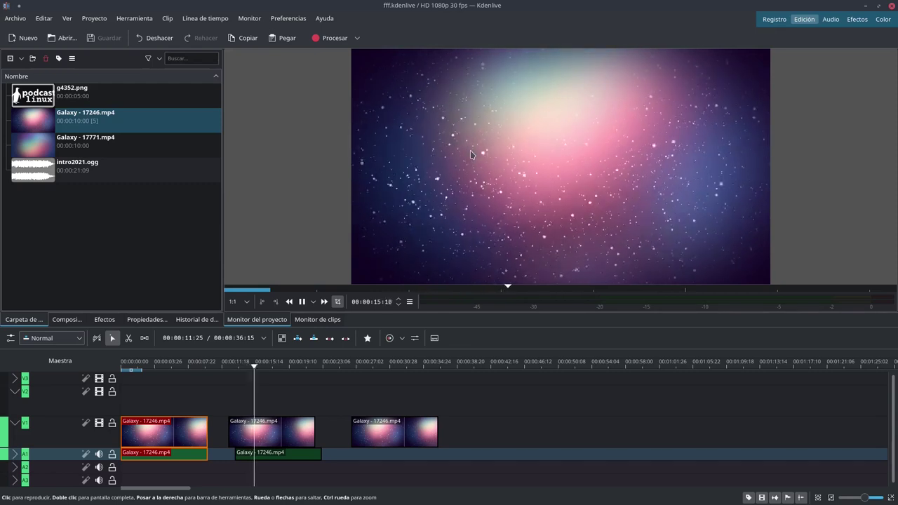
pyautogui.click(471, 154)
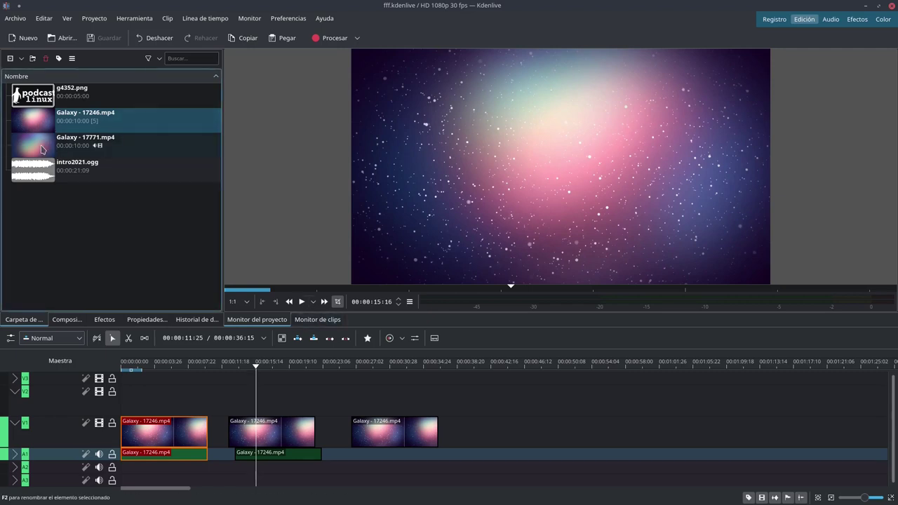
# Place Galaxy - 17771.mp4 after the last clip on track V1, and delete it from the timeline
pyautogui.moveTo(41, 148); pyautogui.dragTo(480, 426)
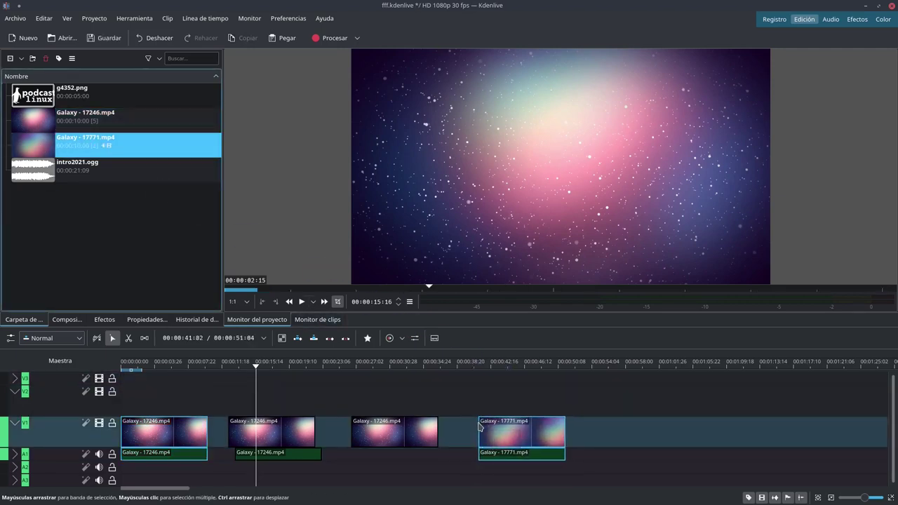
pyautogui.click(510, 436)
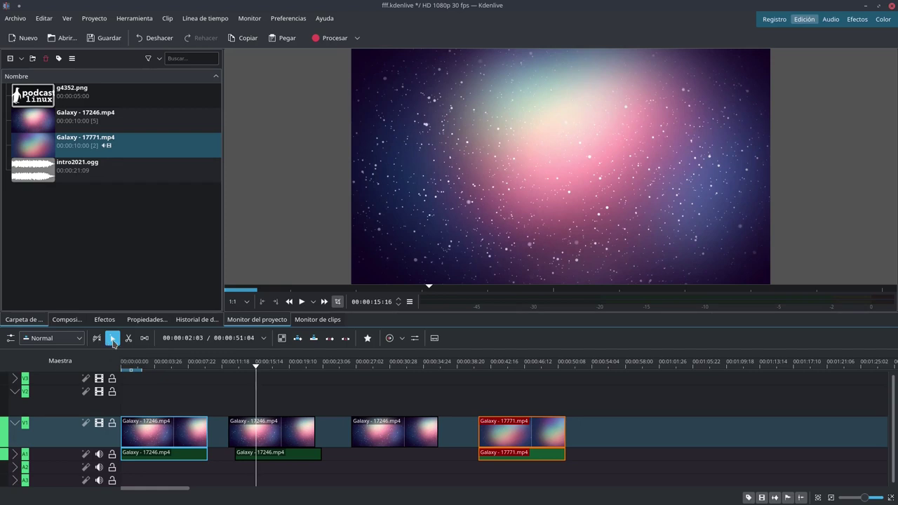
pyautogui.press('Delete')
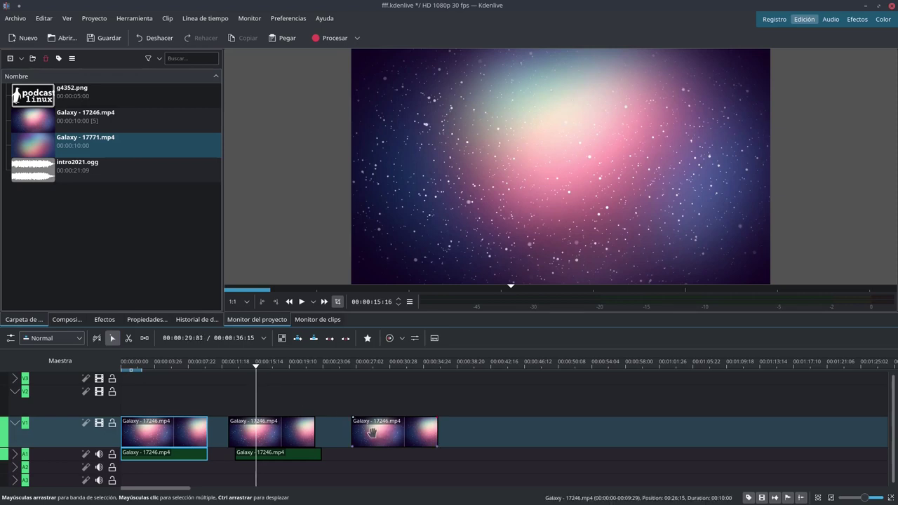
# Move the last V1 clip slightly later, and shift all clips with the Spacer tool so the first starts at about 00:00:04
pyautogui.moveTo(366, 433)
pyautogui.mouseDown()
pyautogui.moveTo(402, 434)
pyautogui.moveTo(365, 436)
pyautogui.mouseUp()
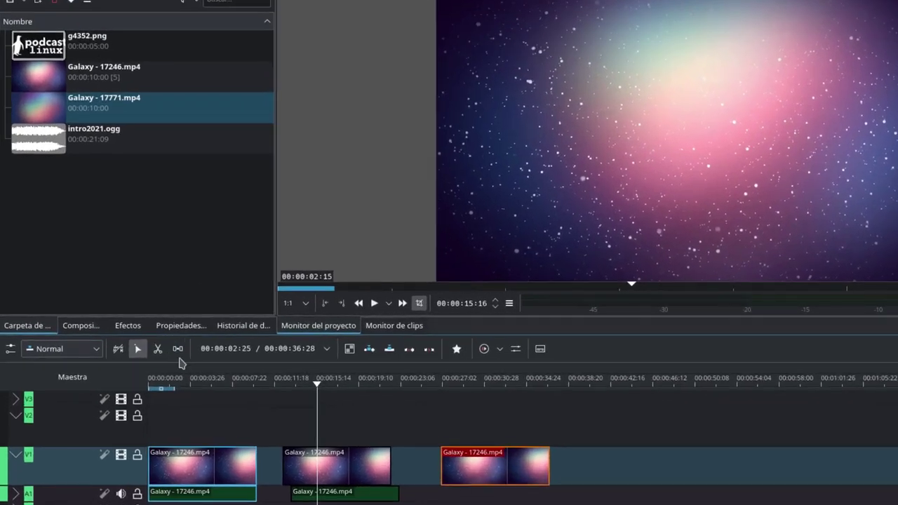
pyautogui.click(145, 341)
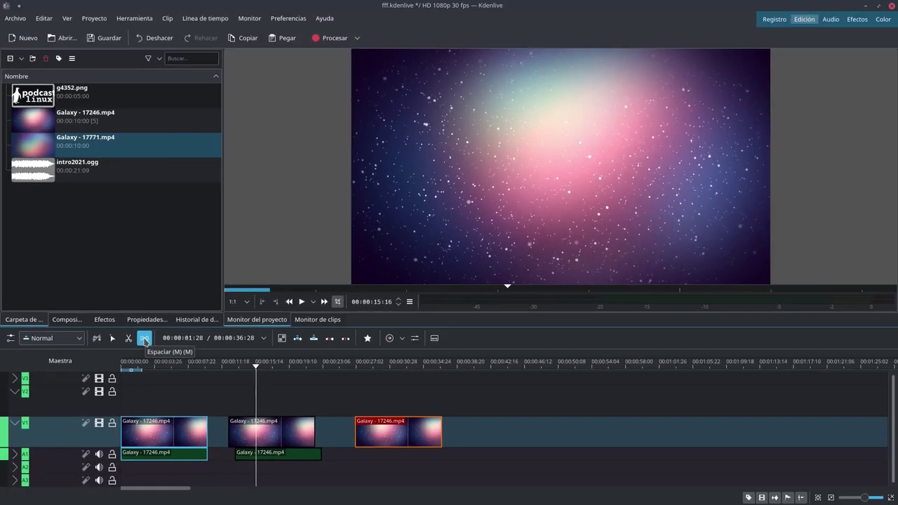
pyautogui.moveTo(273, 442); pyautogui.dragTo(305, 442)
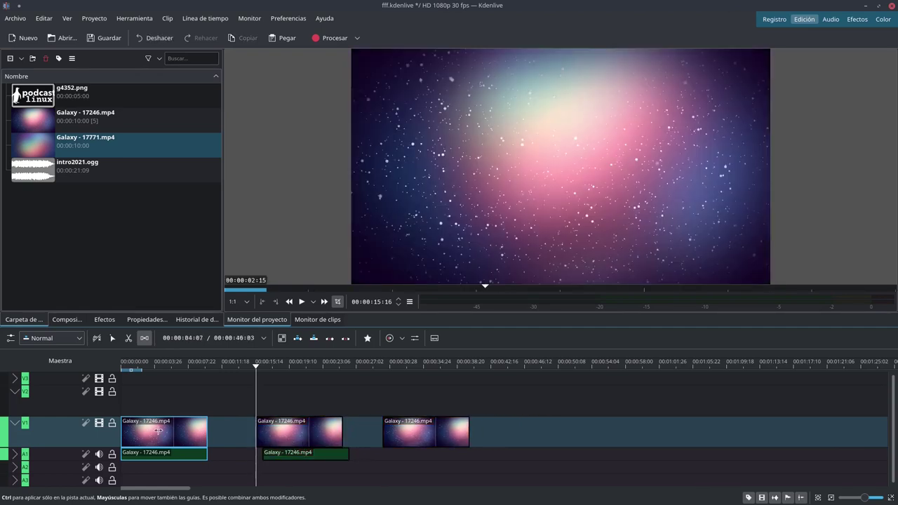
pyautogui.moveTo(176, 432); pyautogui.dragTo(286, 428)
pyautogui.moveTo(231, 421); pyautogui.dragTo(191, 417)
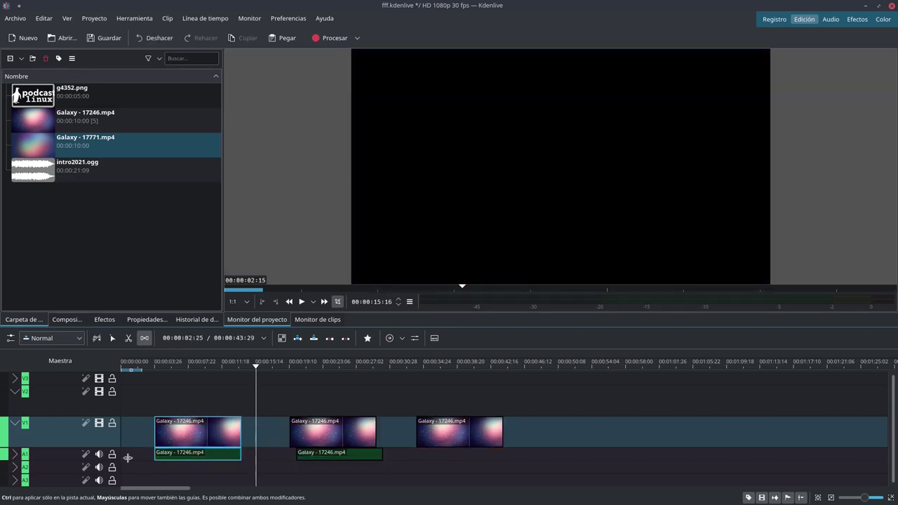
pyautogui.hotkey('ctrl', 'a')
pyautogui.click(187, 429)
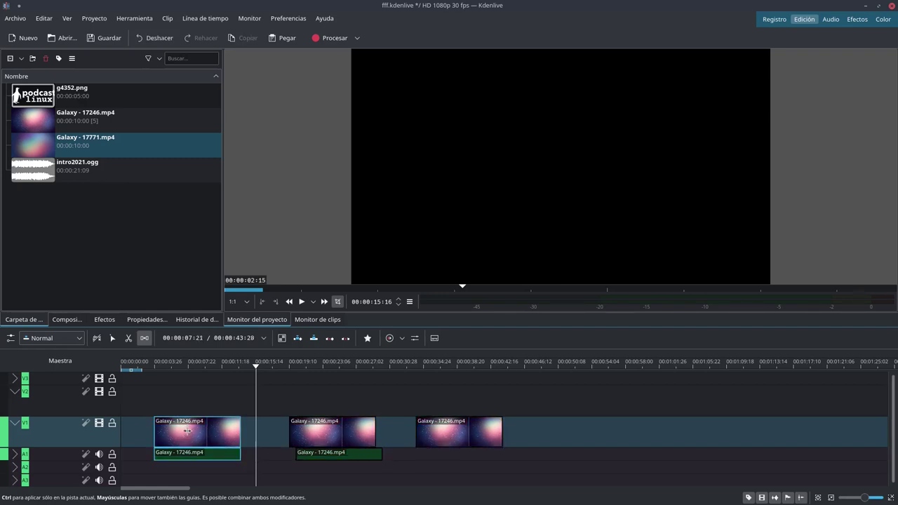
# Move the first V1 clip to track V2 at about 00:00:23, and shift all clips slightly later with the Spacer tool
pyautogui.moveTo(186, 432); pyautogui.dragTo(344, 395)
pyautogui.click(113, 338)
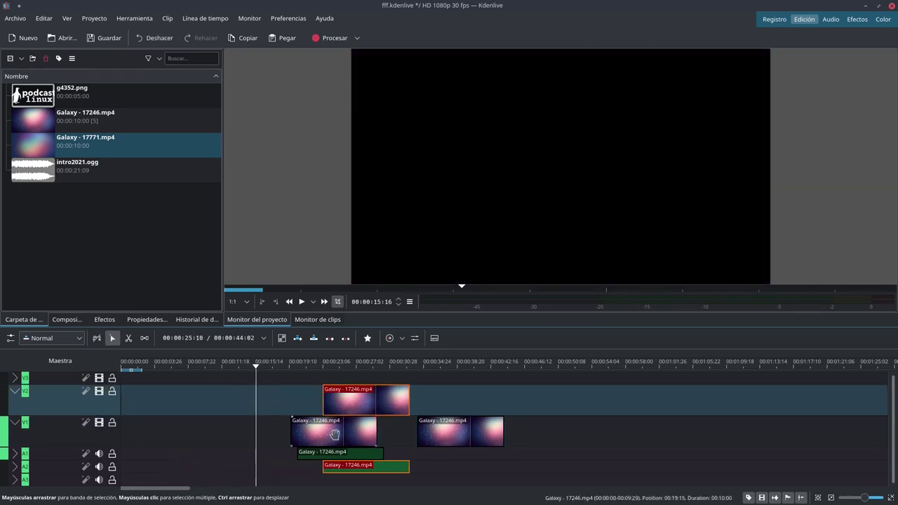
pyautogui.click(144, 338)
pyautogui.moveTo(318, 378)
pyautogui.mouseDown()
pyautogui.moveTo(330, 377)
pyautogui.moveTo(319, 377)
pyautogui.mouseUp()
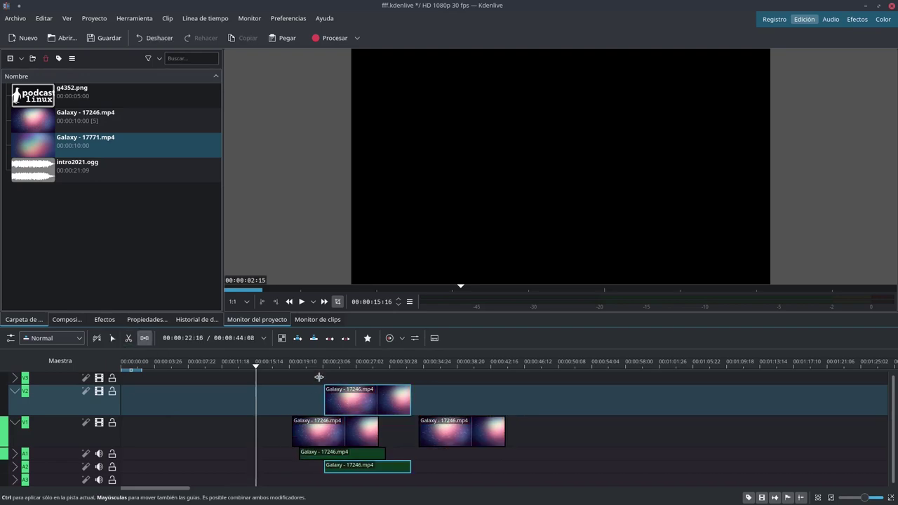
pyautogui.click(309, 436)
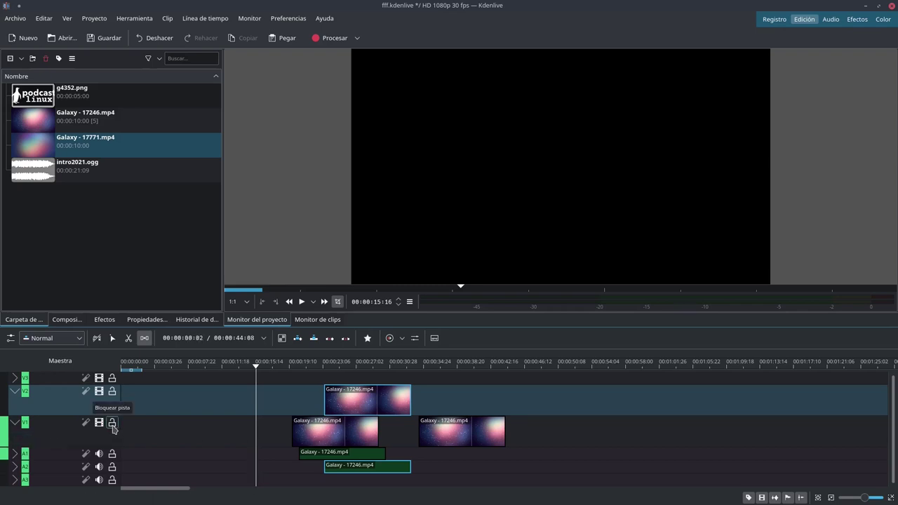
# With track V1 locked, shift the clips on the other tracks slightly earlier using the Spacer tool, and unlock V1
pyautogui.click(112, 423)
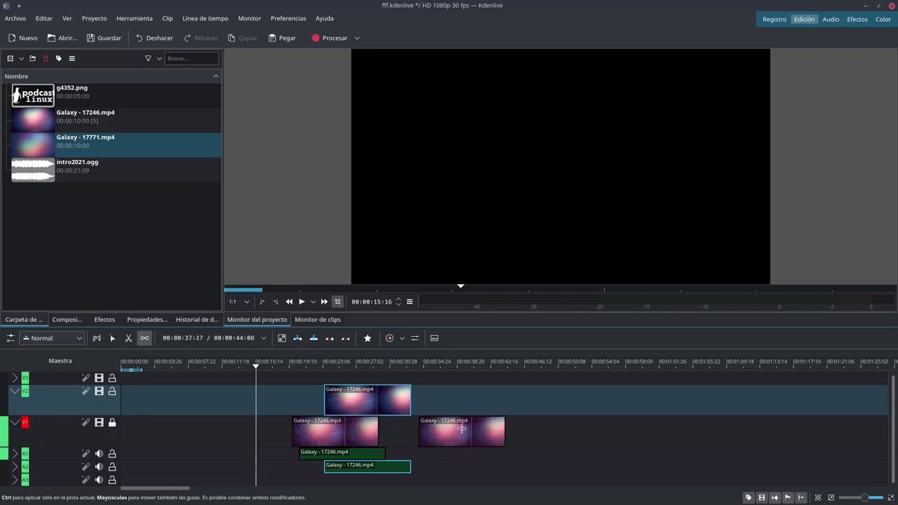
pyautogui.moveTo(382, 401); pyautogui.dragTo(351, 416)
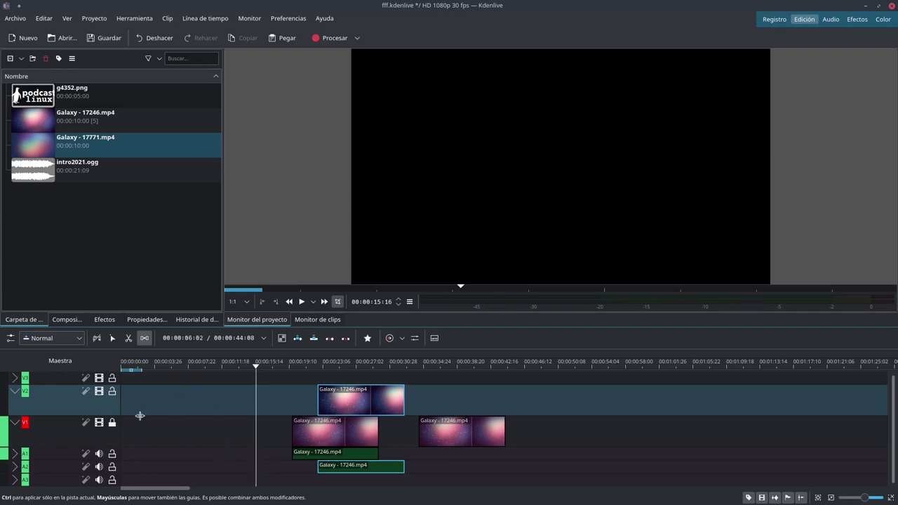
pyautogui.click(111, 423)
pyautogui.click(111, 424)
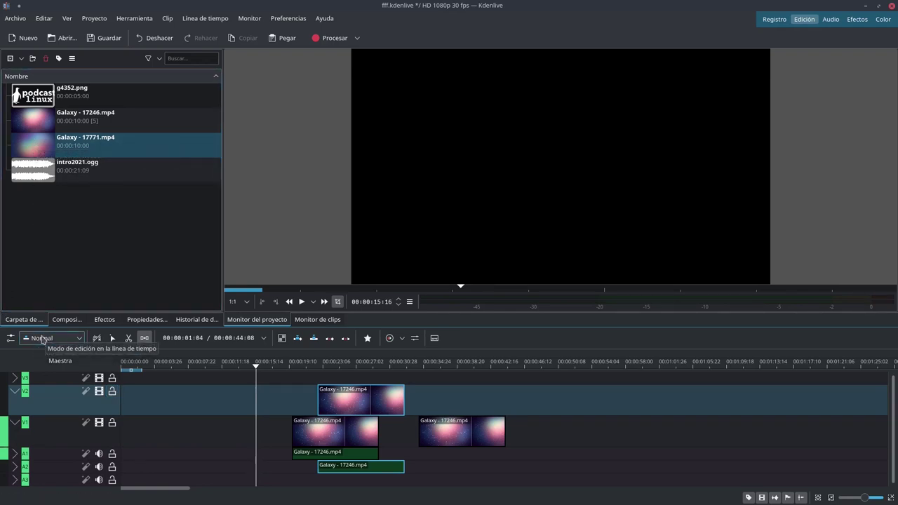
# Add Galaxy - 17771.mp4 to track V3, starting at 00:00:37:00
pyautogui.moveTo(105, 143); pyautogui.dragTo(448, 377)
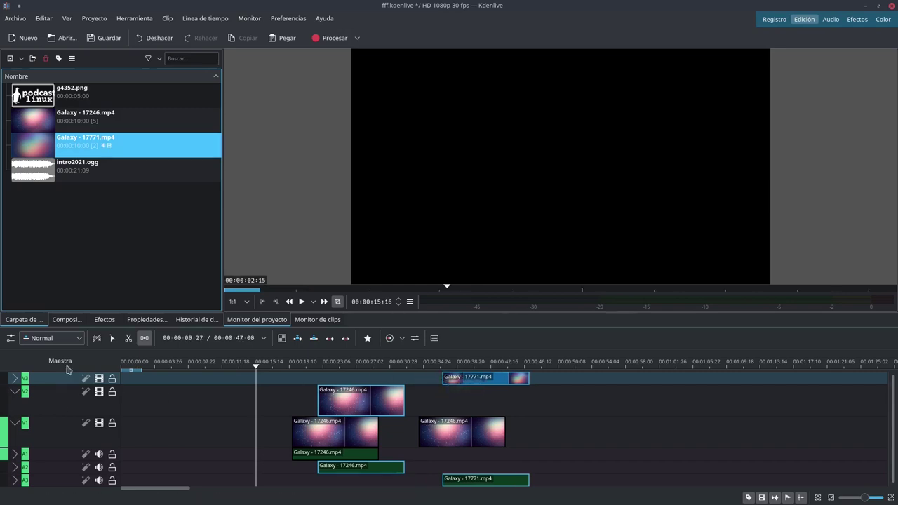
# Insert Galaxy - 17771.mp4 into the V2 clip at 00:00:25:02 using Inserción edit mode, and restore the Normal edit mode
pyautogui.click(58, 340)
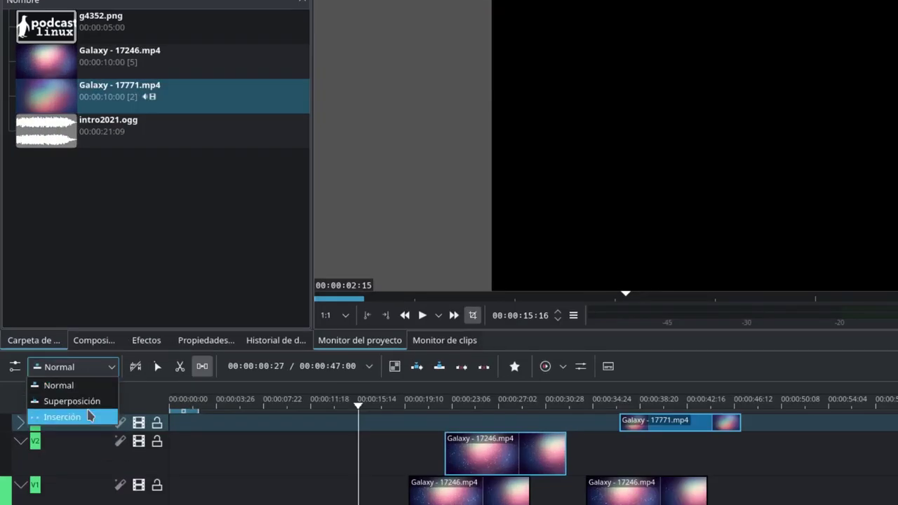
pyautogui.click(63, 374)
pyautogui.moveTo(52, 124); pyautogui.dragTo(416, 428)
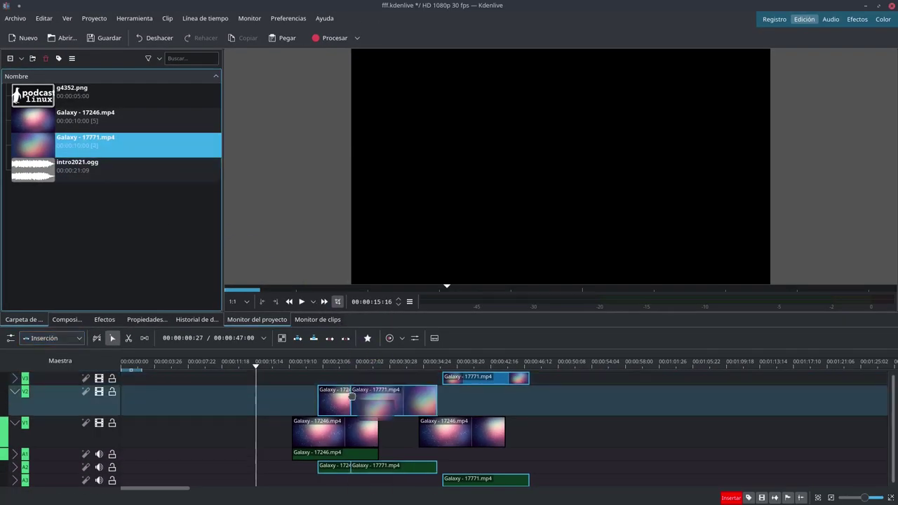
pyautogui.moveTo(347, 401); pyautogui.dragTo(338, 401)
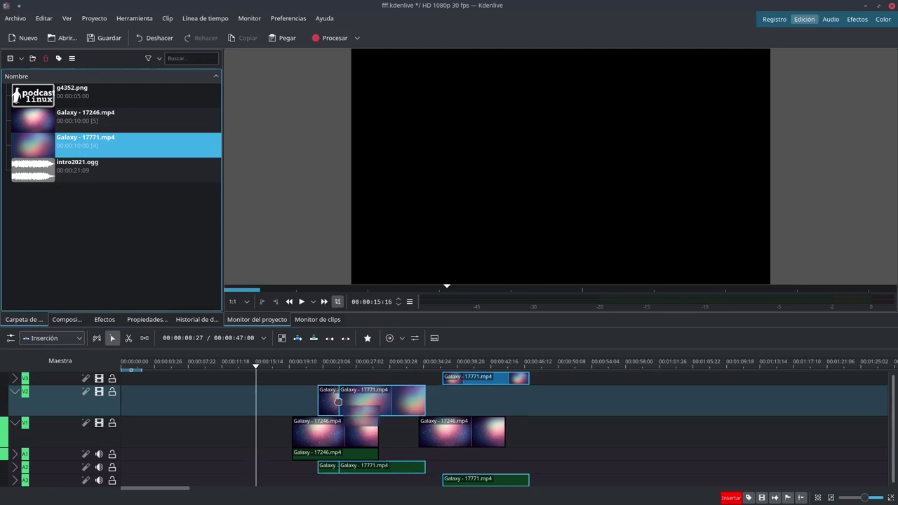
pyautogui.moveTo(338, 401); pyautogui.dragTo(338, 401)
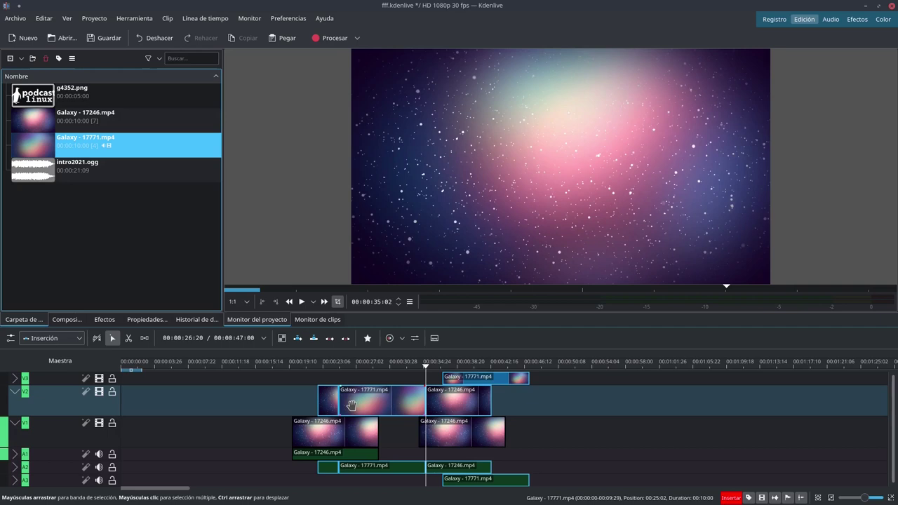
pyautogui.click(74, 339)
pyautogui.click(74, 350)
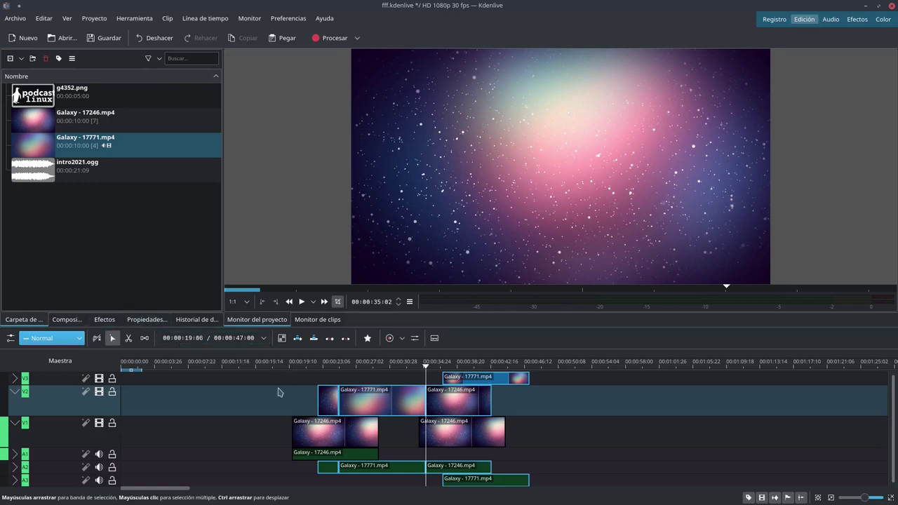
# Add a timeline guide at 00:00:19:15 with the comment "inicio video"
pyautogui.click(291, 367)
pyautogui.rightClick(291, 369)
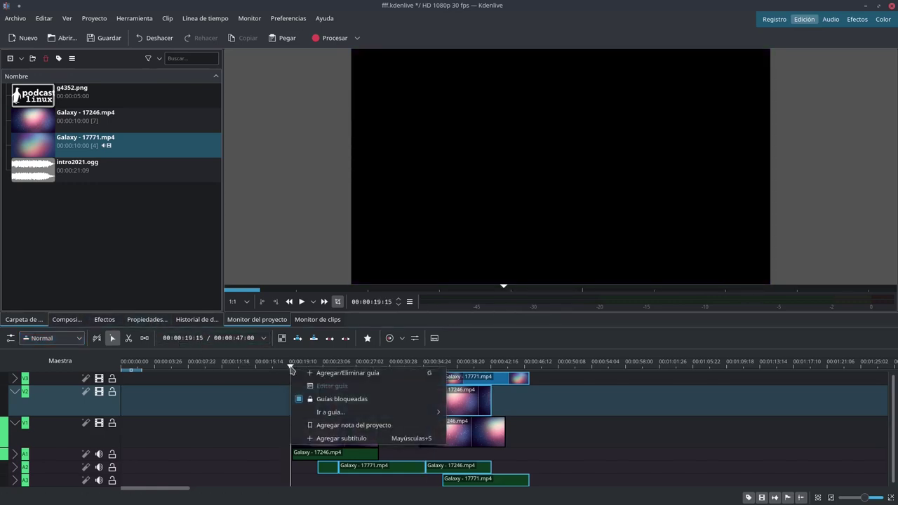
pyautogui.click(327, 374)
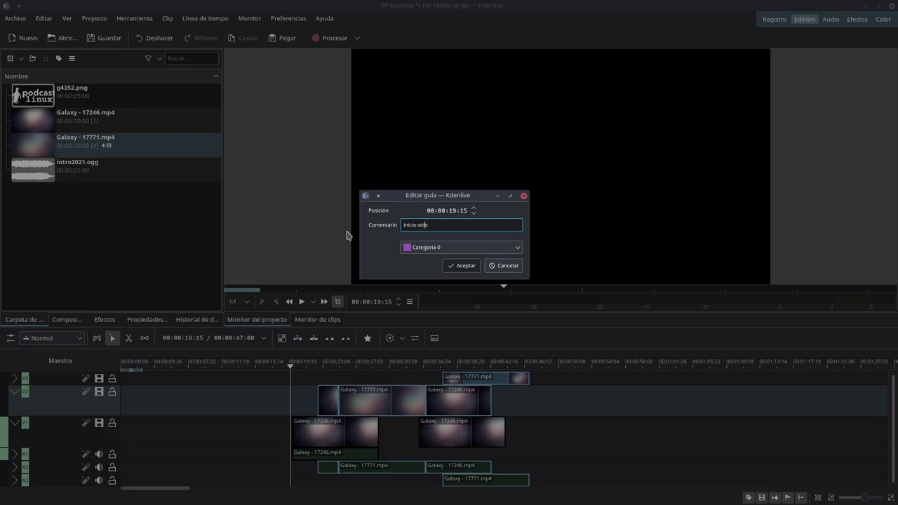
pyautogui.press('Return')
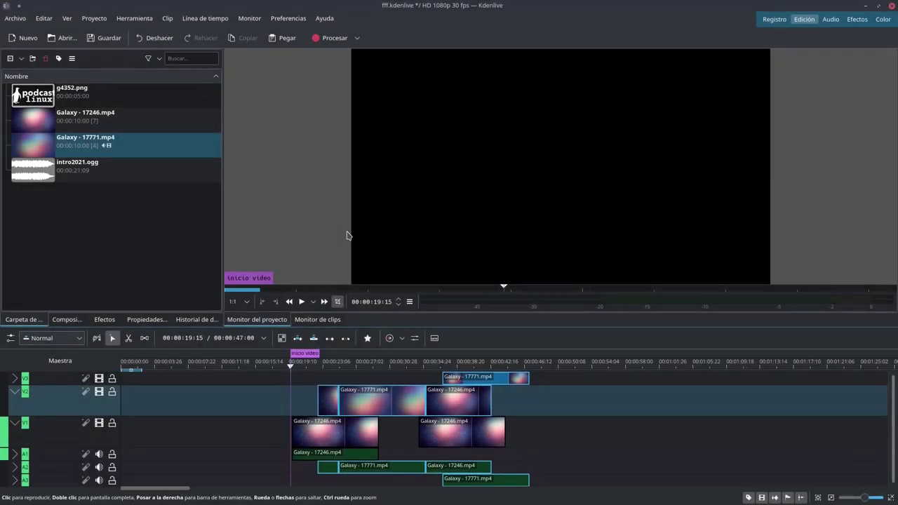
# Add a timeline guide at 00:00:47:27 with the comment "arreglar tempo" and the category Categoría 3
pyautogui.click(538, 366)
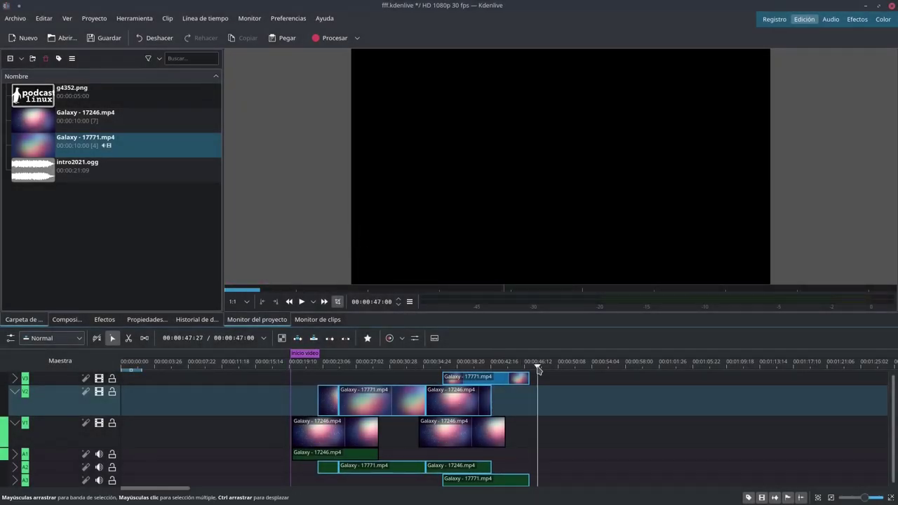
pyautogui.rightClick(538, 367)
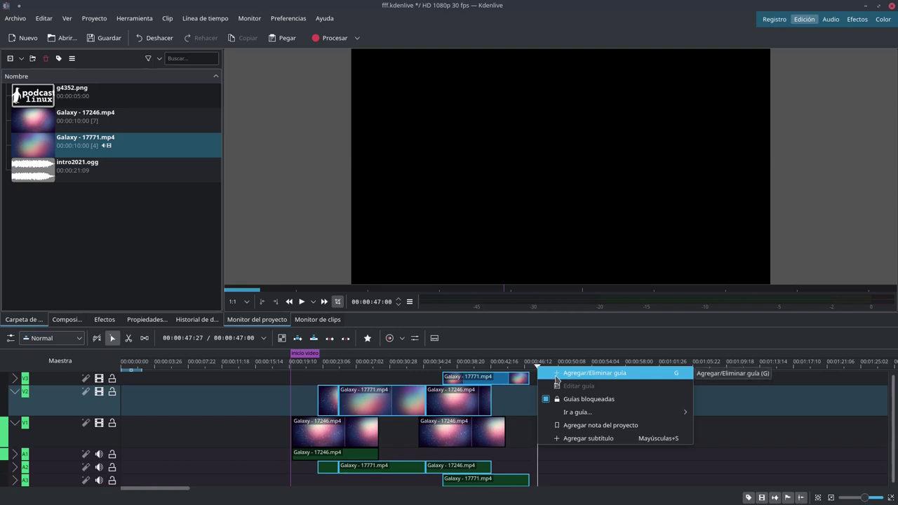
pyautogui.click(589, 373)
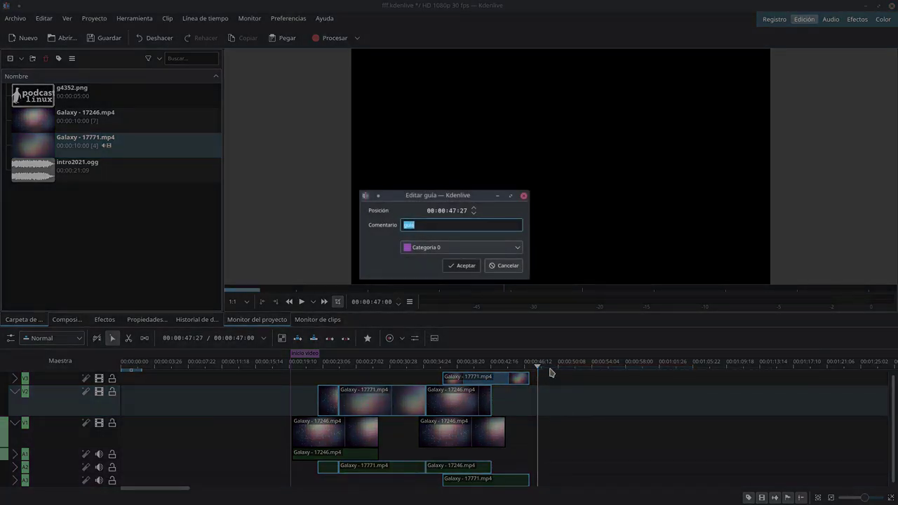
pyautogui.click(452, 248)
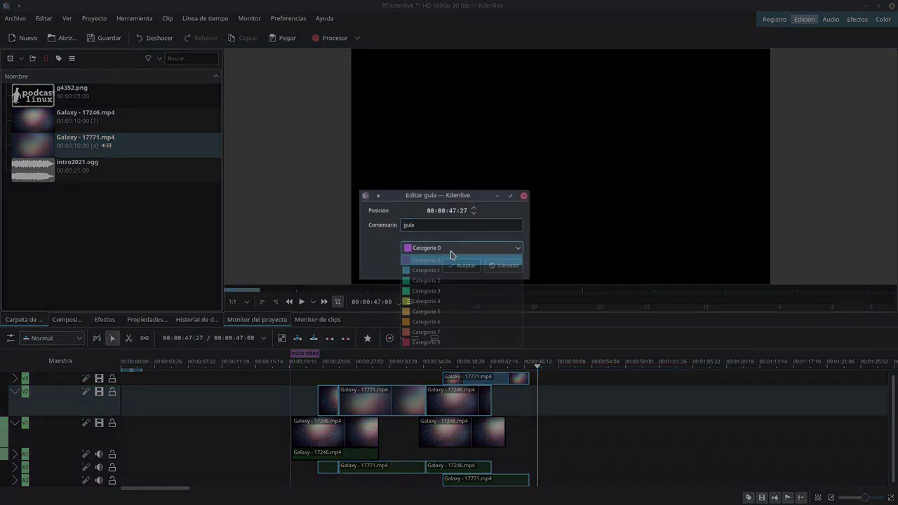
pyautogui.click(445, 290)
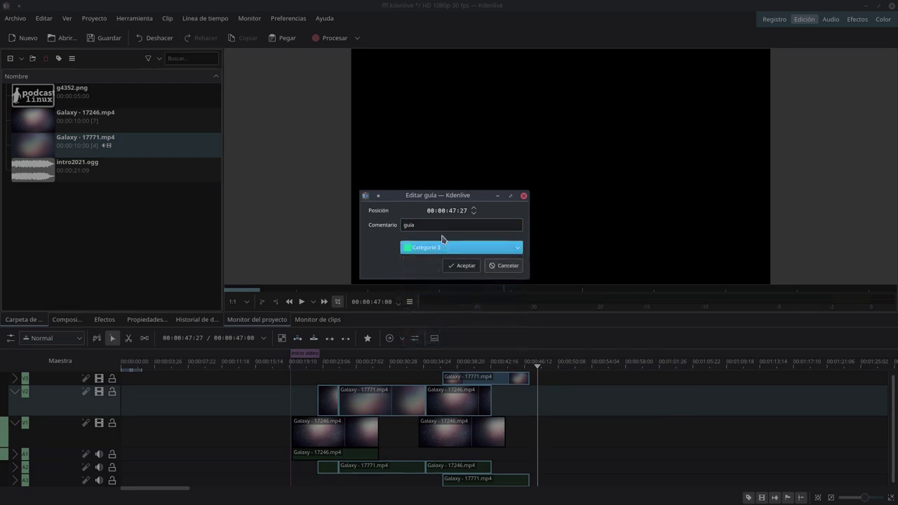
pyautogui.doubleClick(435, 225)
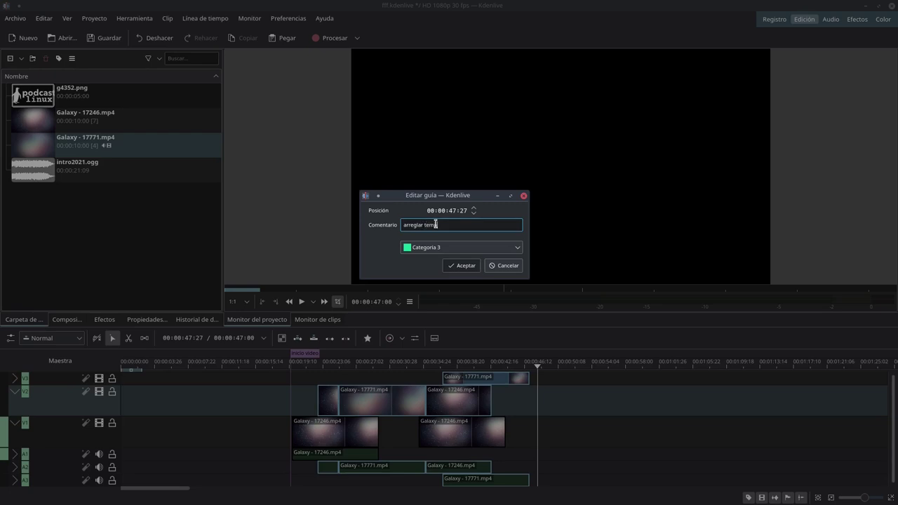
pyautogui.click(462, 265)
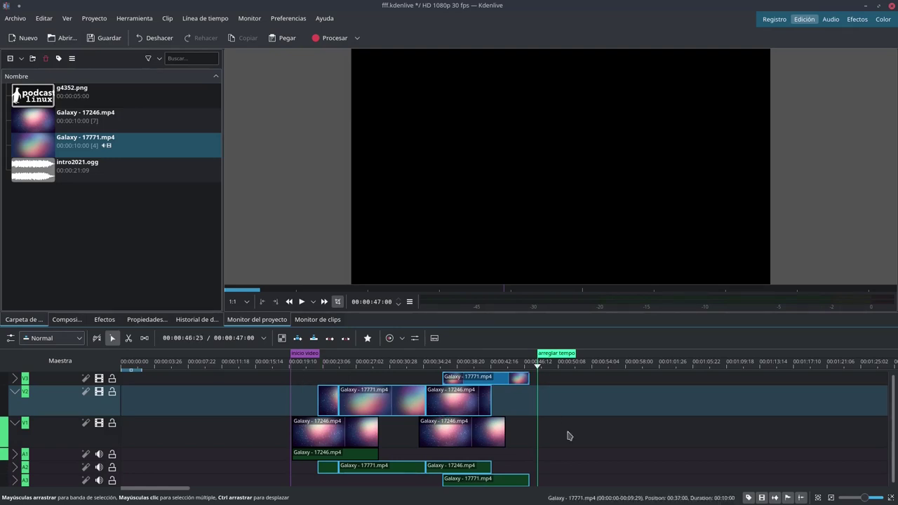
# Move the V3 clip slightly later, and move the last V2 clip to start at about 00:00:42
pyautogui.click(480, 381)
pyautogui.moveTo(480, 381)
pyautogui.mouseDown()
pyautogui.moveTo(508, 381)
pyautogui.moveTo(481, 381)
pyautogui.mouseUp()
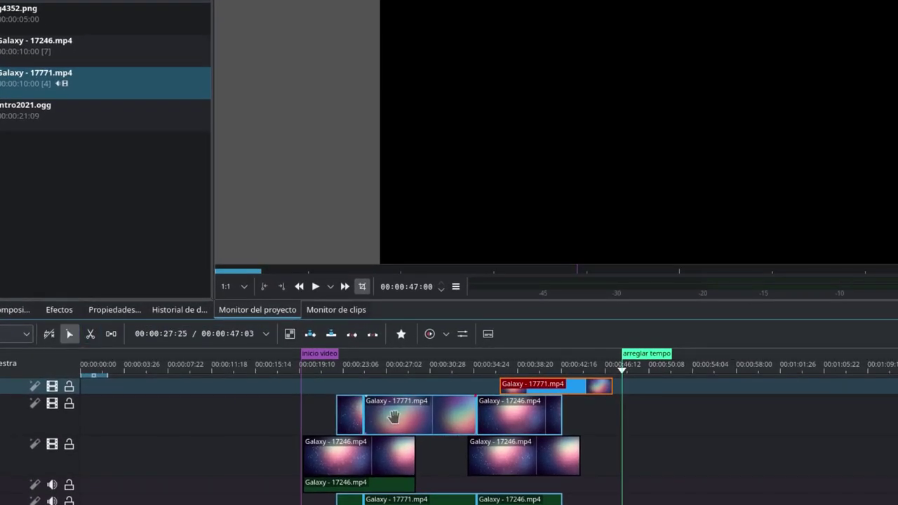
pyautogui.click(390, 421)
pyautogui.moveTo(517, 424)
pyautogui.mouseDown()
pyautogui.moveTo(582, 421)
pyautogui.moveTo(504, 424)
pyautogui.moveTo(595, 427)
pyautogui.mouseUp()
pyautogui.moveTo(418, 416)
pyautogui.mouseDown()
pyautogui.moveTo(497, 416)
pyautogui.moveTo(415, 416)
pyautogui.moveTo(479, 417)
pyautogui.moveTo(378, 383)
pyautogui.moveTo(427, 448)
pyautogui.moveTo(407, 390)
pyautogui.moveTo(428, 423)
pyautogui.moveTo(422, 387)
pyautogui.moveTo(369, 386)
pyautogui.moveTo(409, 429)
pyautogui.mouseUp()
# Cut the Galaxy - 17771.mp4 clip on track V2 at about 00:00:28 with the Razor tool
pyautogui.click(90, 334)
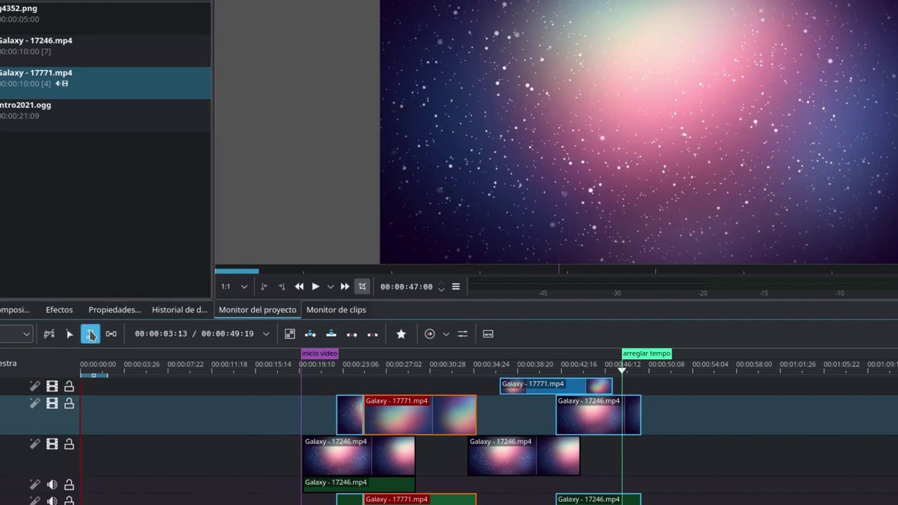
pyautogui.click(398, 410)
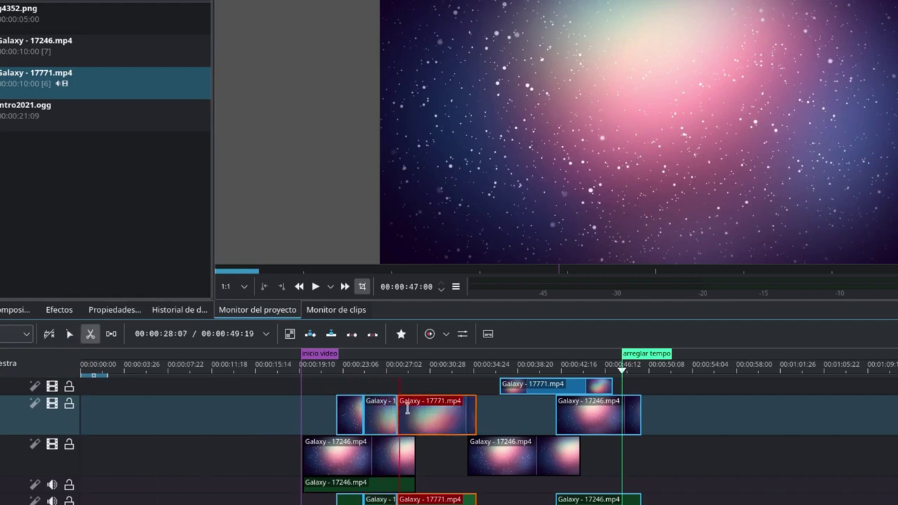
# Cut the Galaxy - 17771.mp4 clip on V2 at about 00:00:31 with the Razor tool, and cut the piece before it at the playhead at 00:00:30:00
pyautogui.click(438, 407)
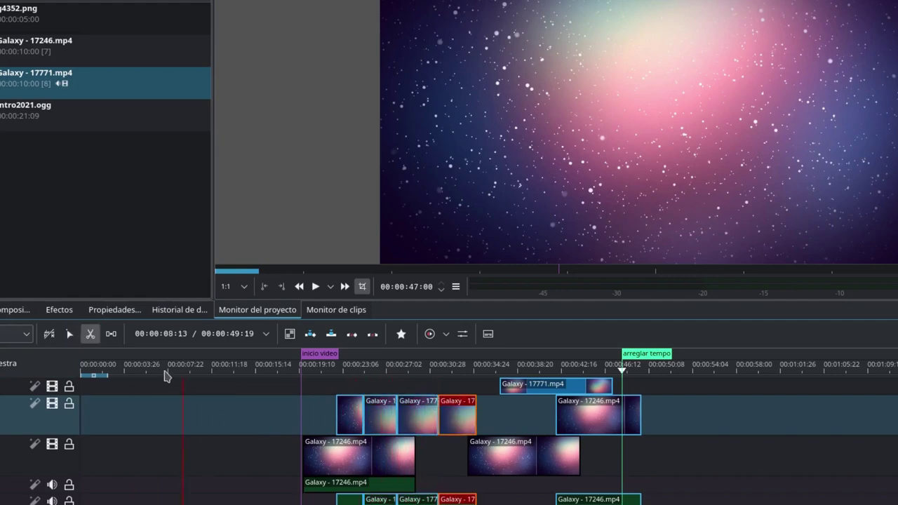
pyautogui.click(69, 335)
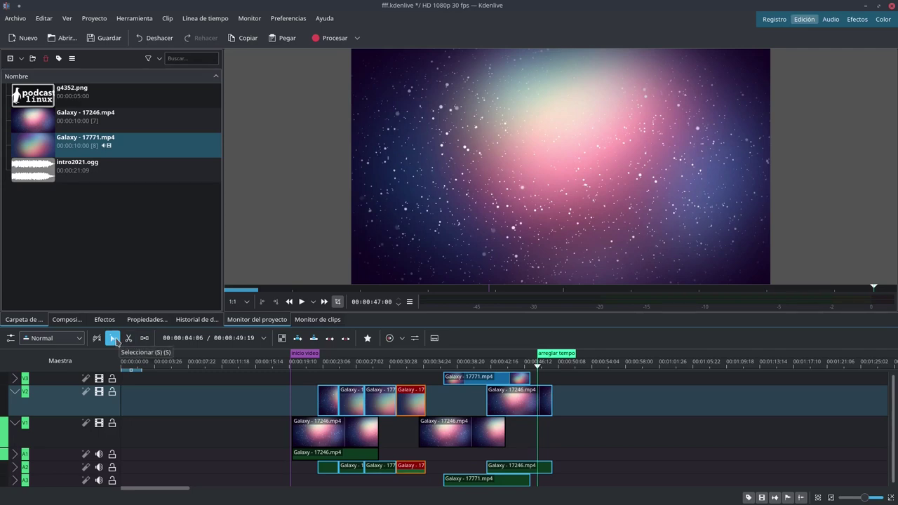
pyautogui.hotkey('ctrl', 'r')
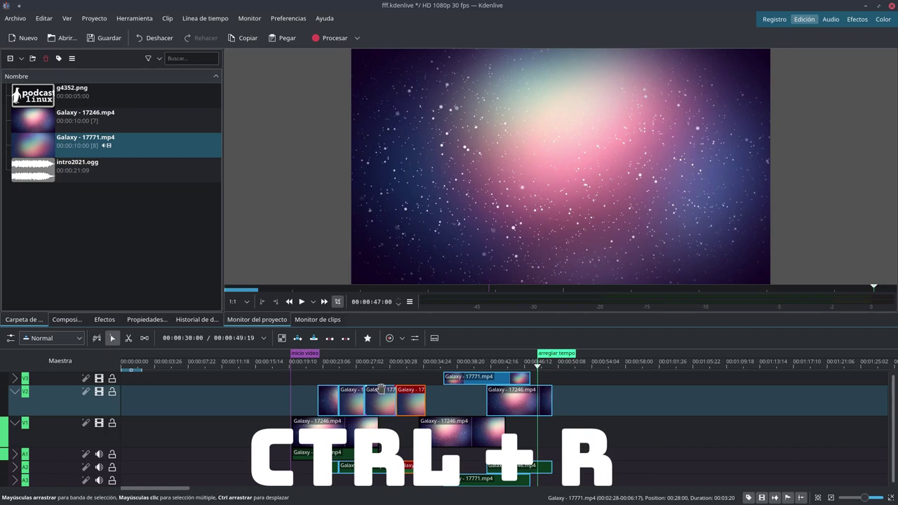
pyautogui.click(380, 399)
pyautogui.click(382, 366)
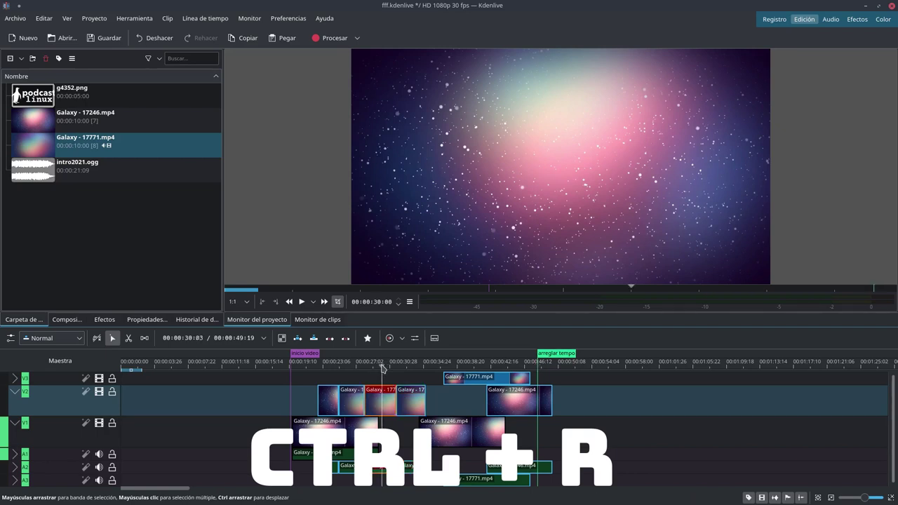
pyautogui.hotkey('shift', 'r')
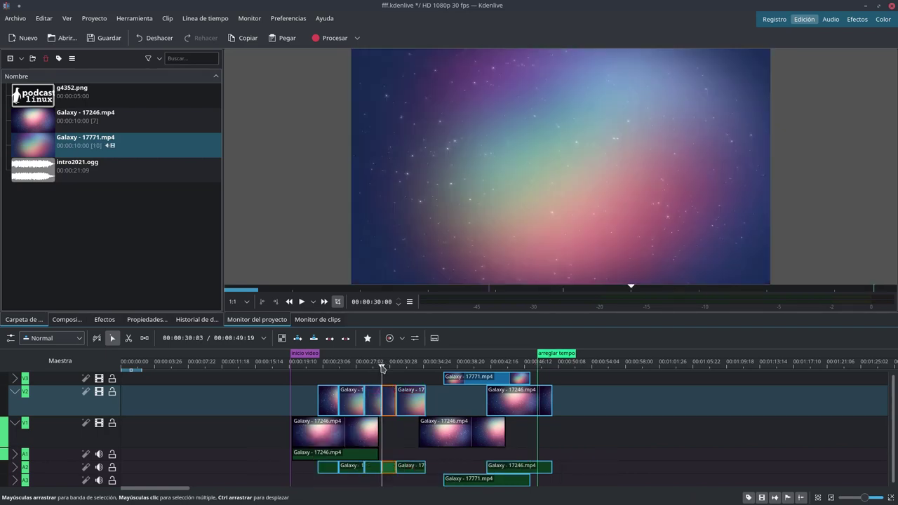
# Switch through the Razor and Selection tools to the Spacer tool, and try it on the V2 clips
pyautogui.click(128, 338)
pyautogui.click(113, 339)
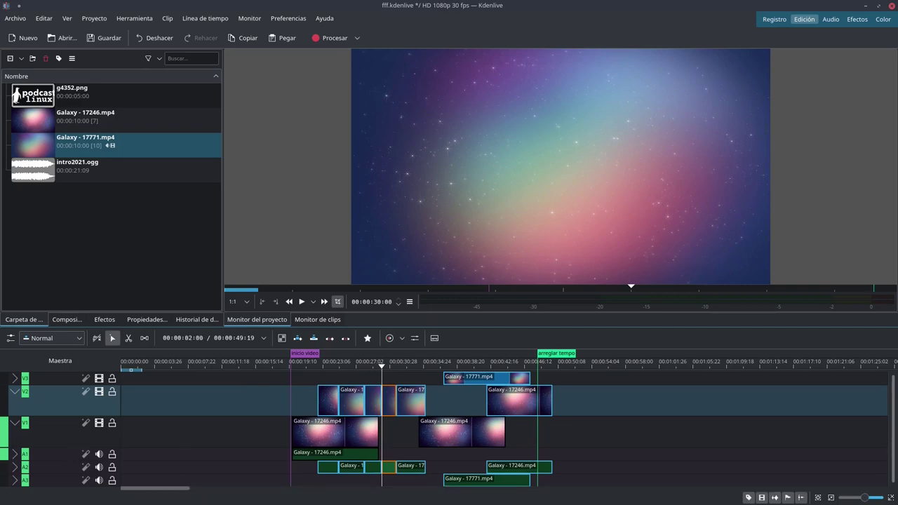
pyautogui.click(143, 338)
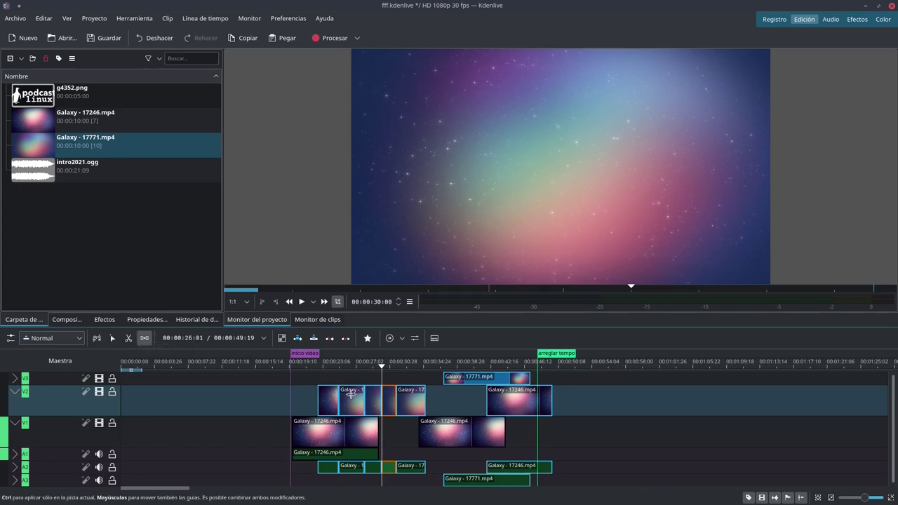
pyautogui.moveTo(350, 395)
pyautogui.mouseDown()
pyautogui.moveTo(377, 394)
pyautogui.moveTo(346, 396)
pyautogui.mouseUp()
# Lock the audio tracks A1, A2 and A3
pyautogui.click(112, 467)
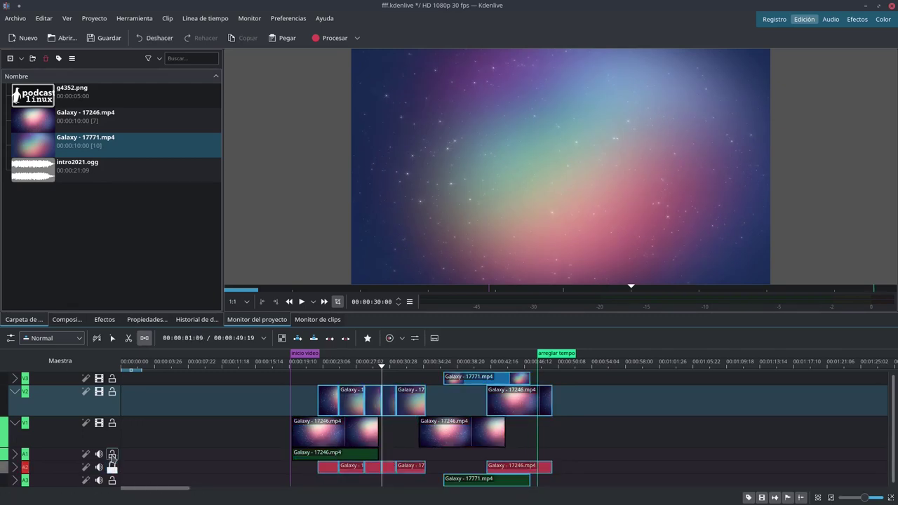
pyautogui.click(112, 454)
pyautogui.click(112, 480)
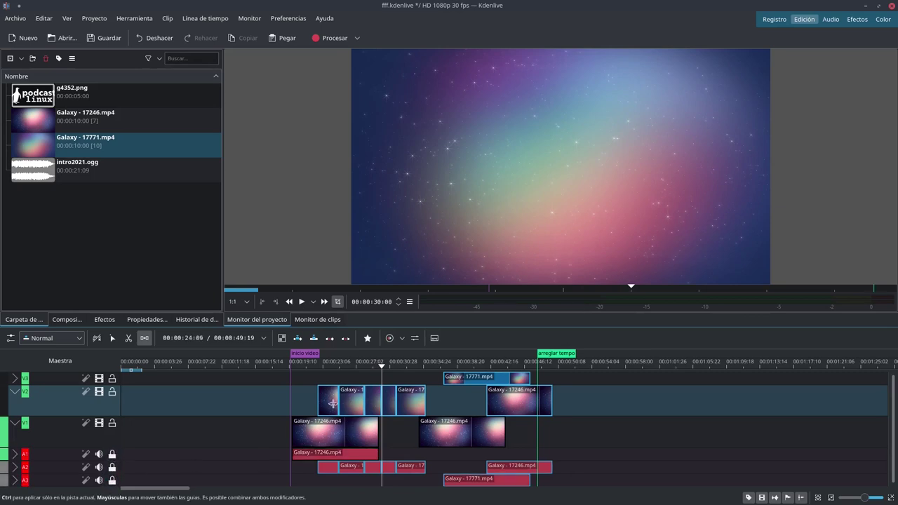
# Shift all clips starting after about 00:00:34 later by about 11 seconds with the Spacer tool, and insert Galaxy - 17246.mp4 into the V2 gap
pyautogui.moveTo(440, 434); pyautogui.dragTo(513, 434)
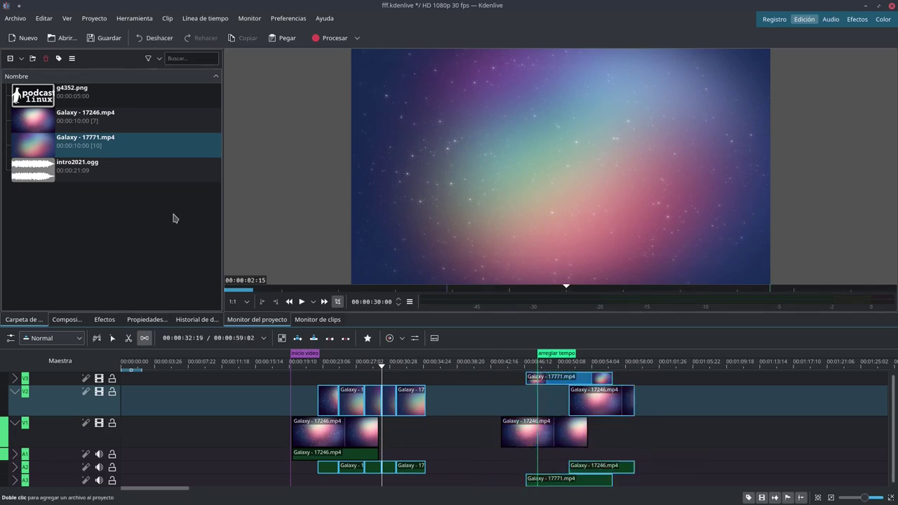
pyautogui.moveTo(52, 118); pyautogui.dragTo(464, 407)
pyautogui.click(112, 338)
pyautogui.click(477, 378)
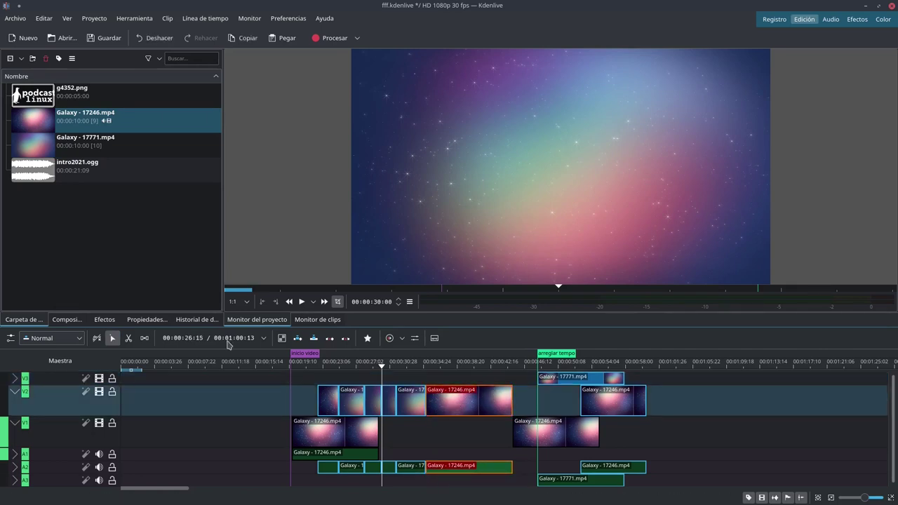
# Try the Spacer tool on the second V1 clip, and return to the Selection tool
pyautogui.click(144, 338)
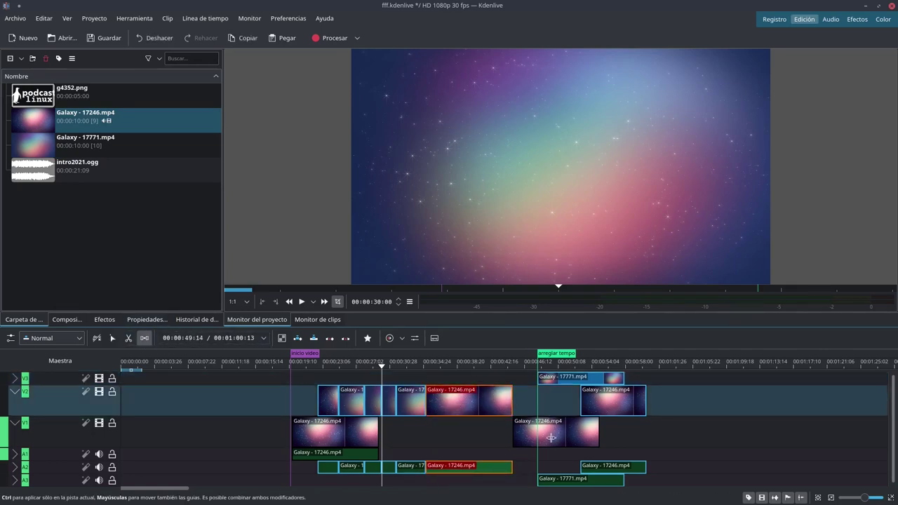
pyautogui.click(524, 437)
pyautogui.moveTo(524, 437)
pyautogui.mouseDown()
pyautogui.moveTo(563, 437)
pyautogui.moveTo(532, 437)
pyautogui.mouseUp()
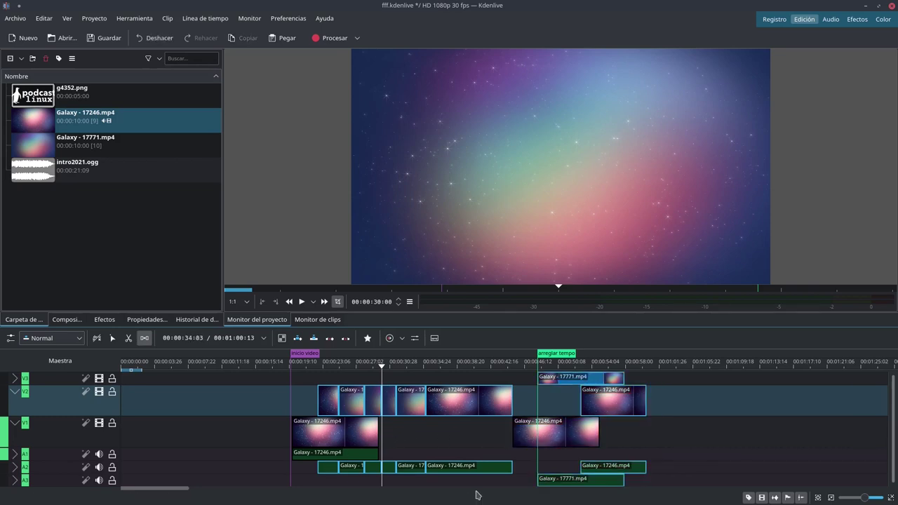
pyautogui.click(112, 338)
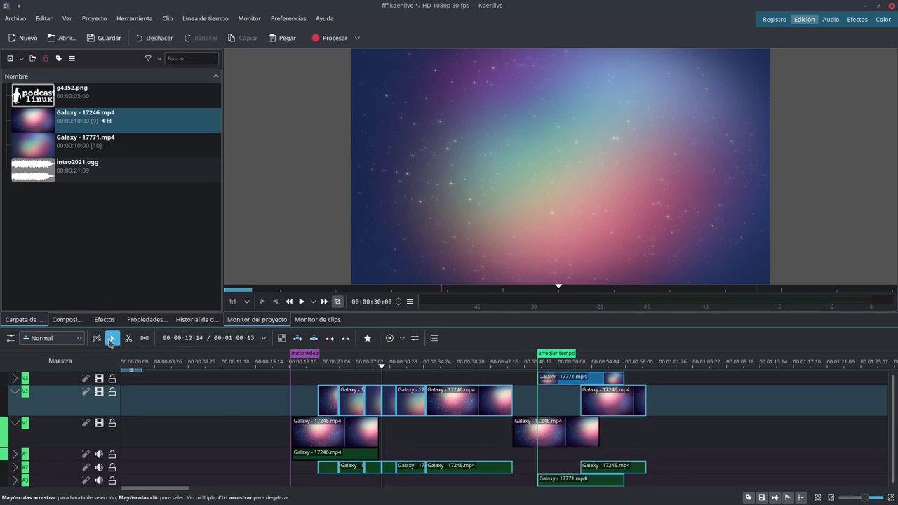